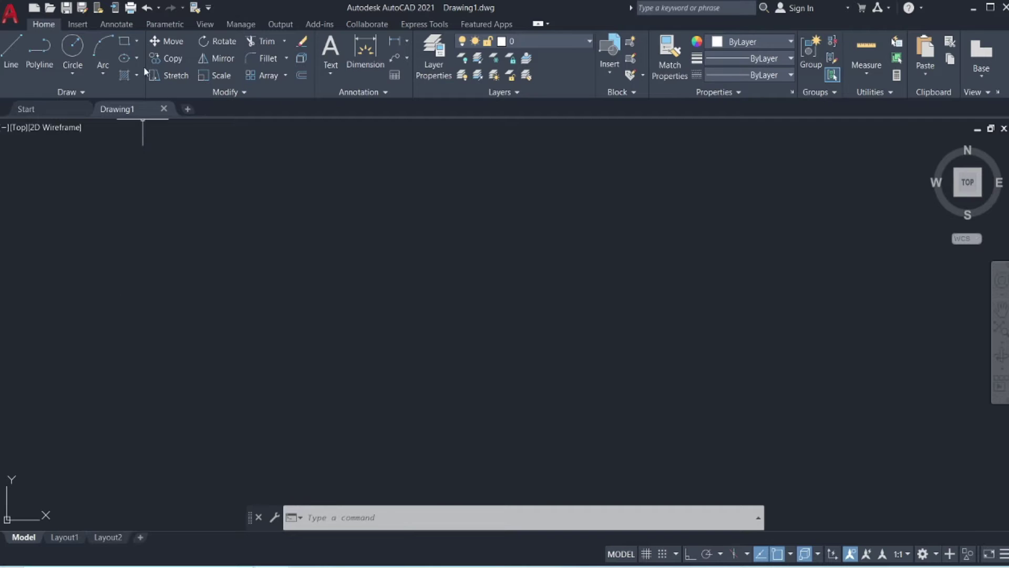
- Draw a rectangle 10 units wide and 5 units high in the empty drawing
click(136, 42)
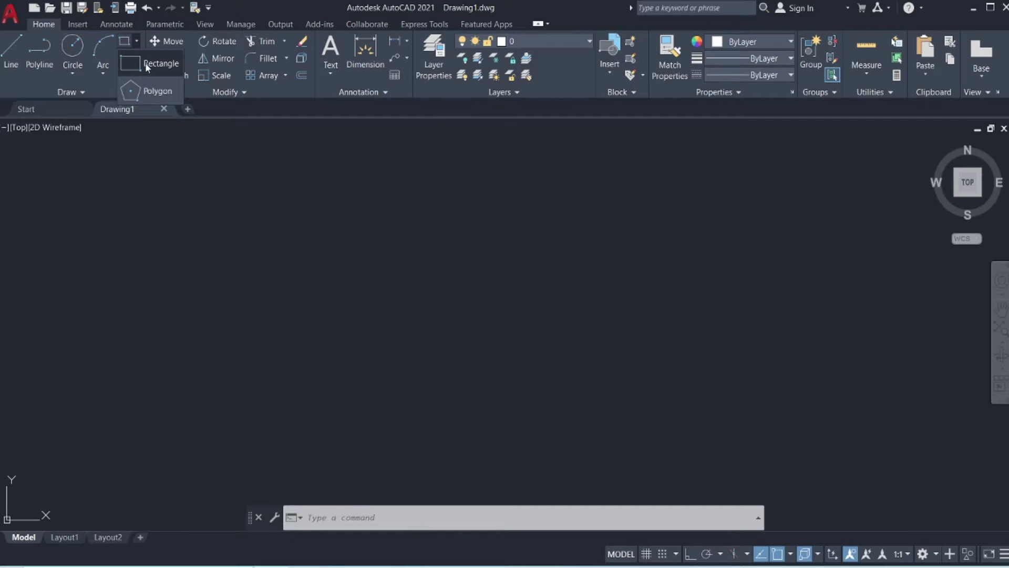
click(147, 63)
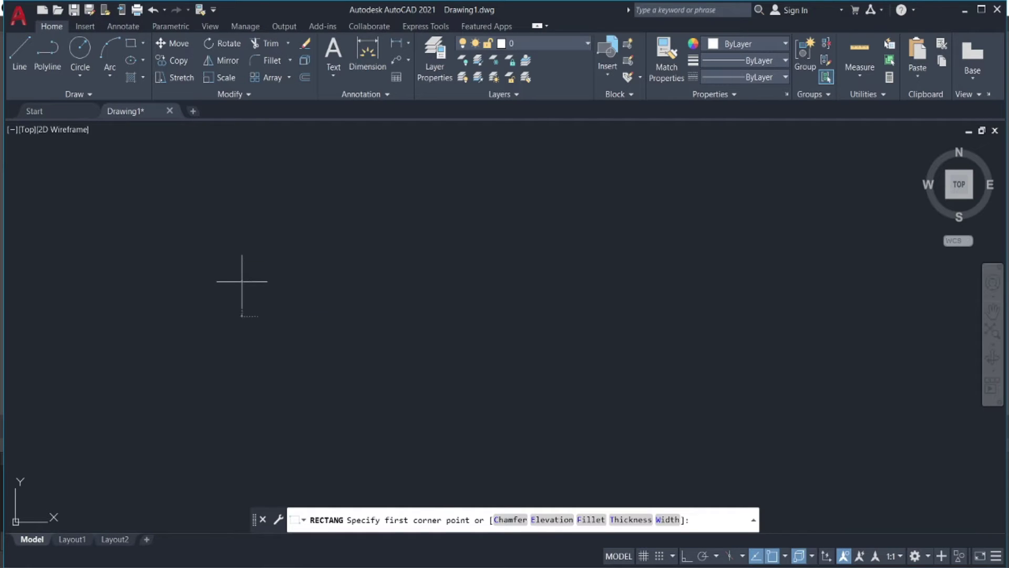
click(242, 281)
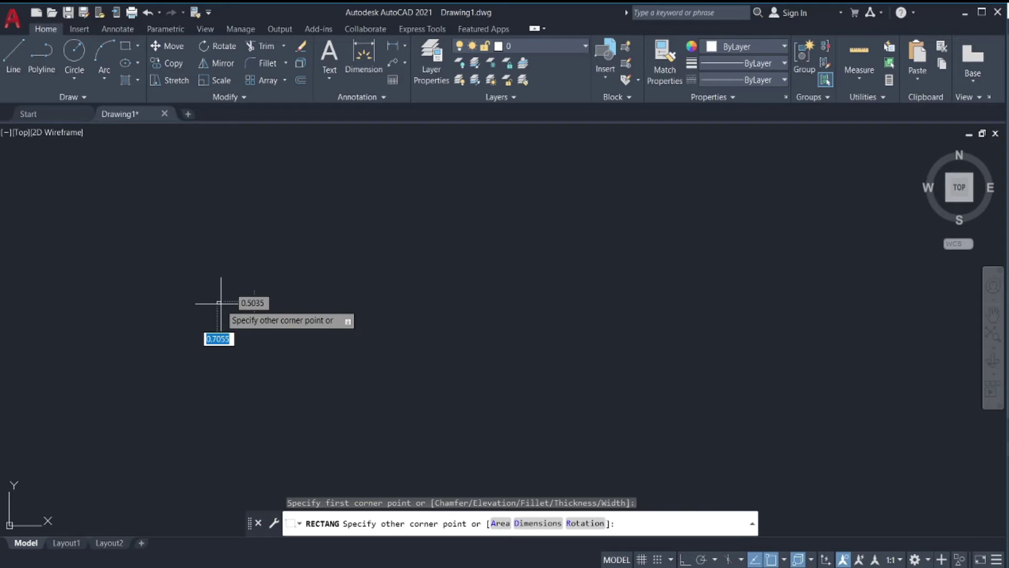
text(10)
key(Tab)
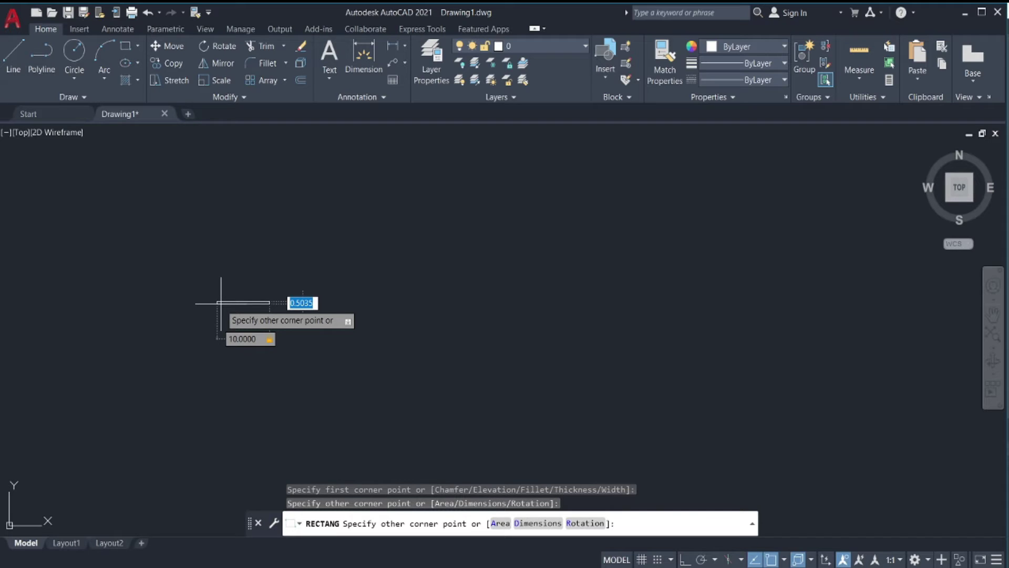
text(5)
key(Return)
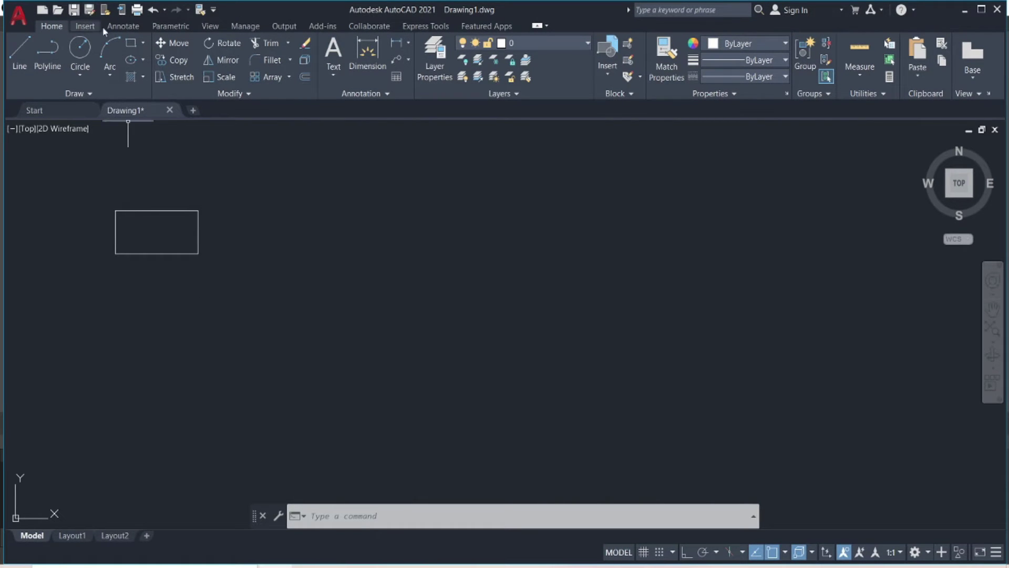
- Draw a second plain rectangle freehand from two opposite corners, to the lower right of the first one
click(141, 44)
click(139, 61)
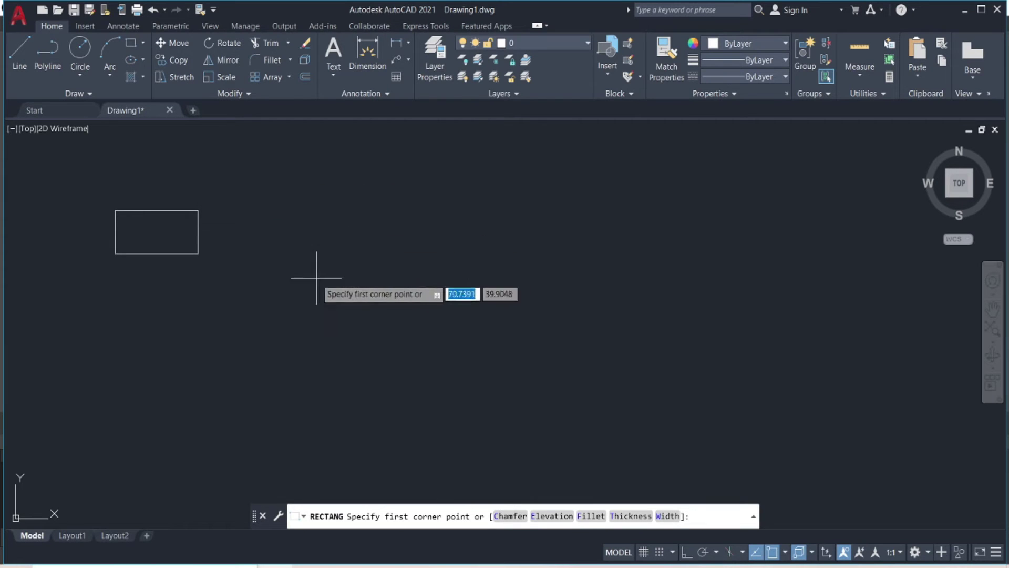
click(269, 247)
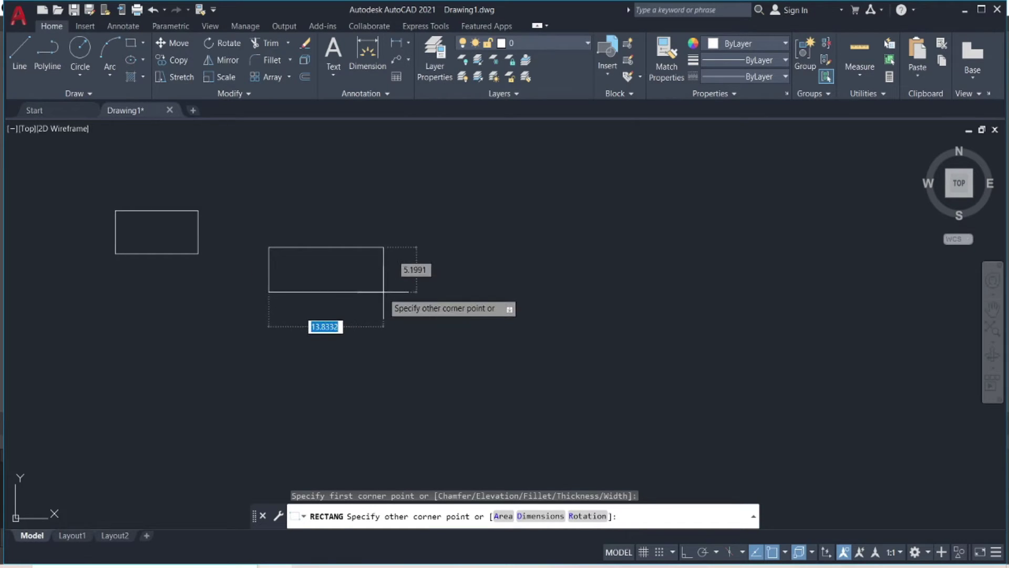
click(363, 301)
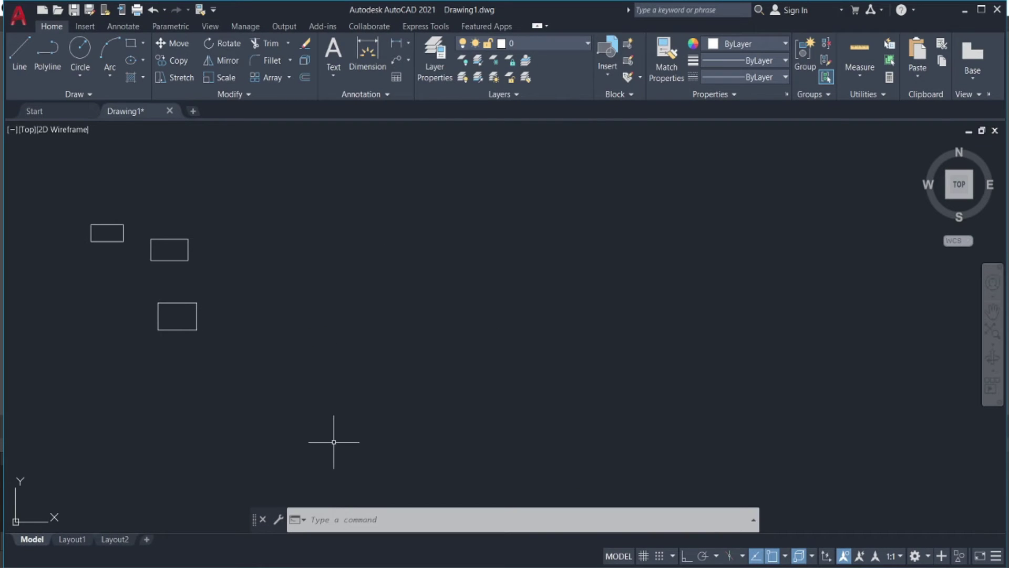
- Draw a 25 by 10 rectangle with 4-unit filleted corners, to the right of the plain rectangles
click(142, 44)
click(149, 62)
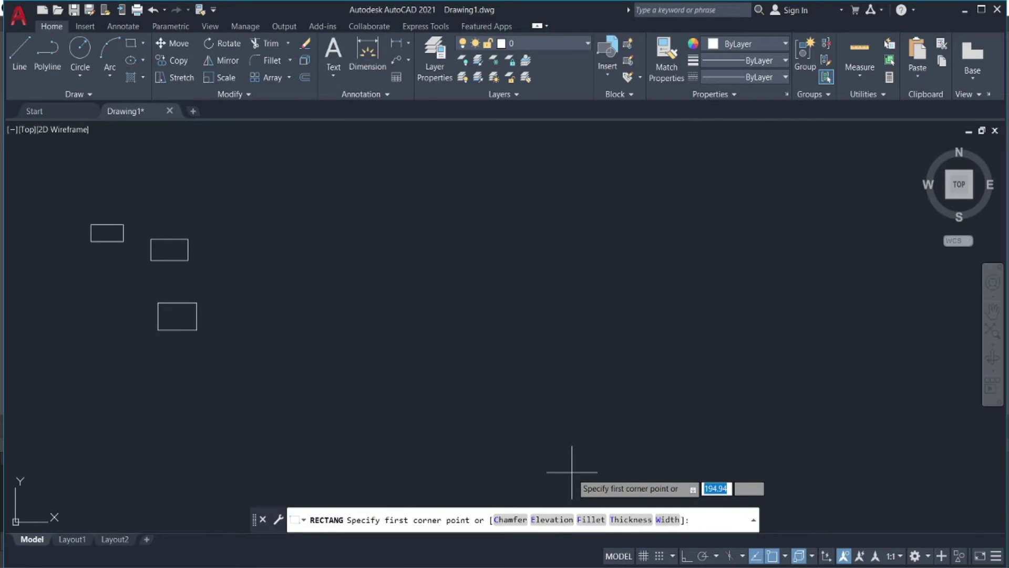
click(594, 520)
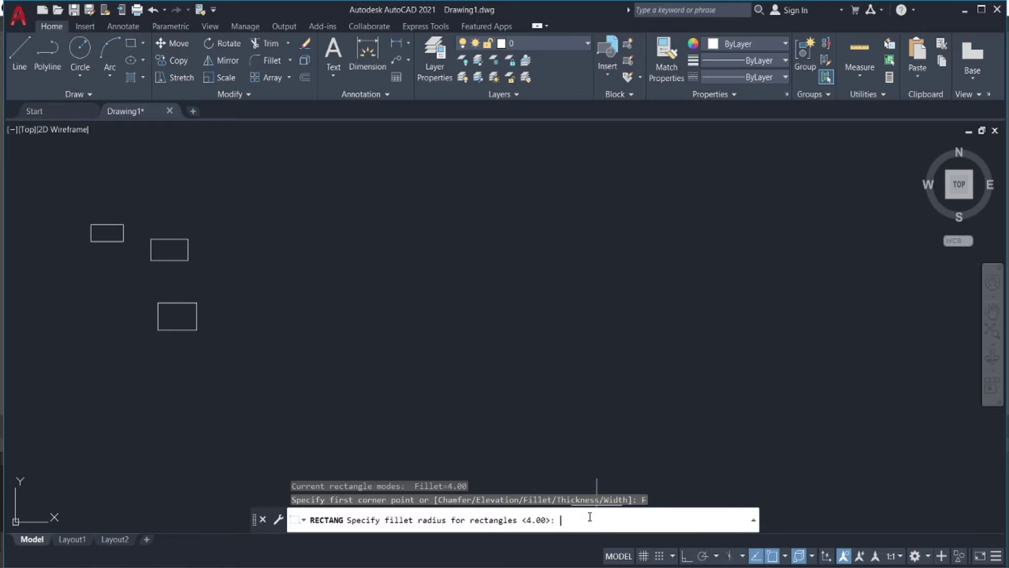
text(4)
key(Return)
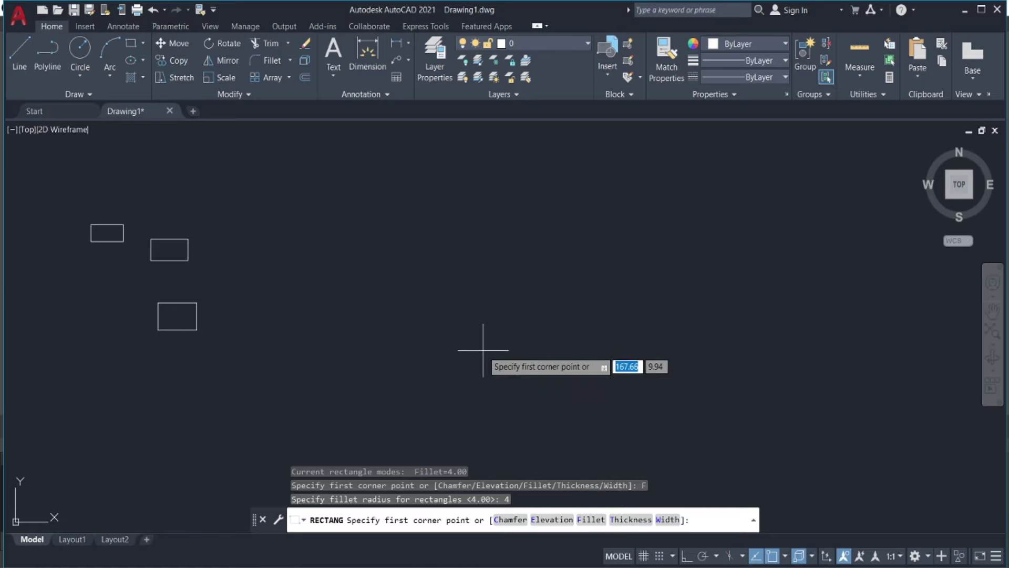
click(443, 232)
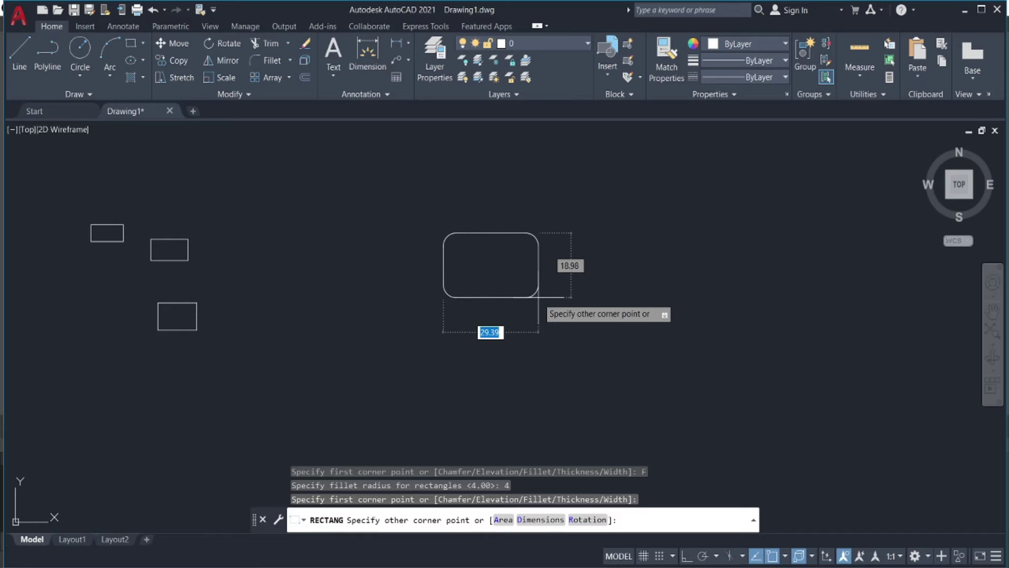
text(25)
key(Tab)
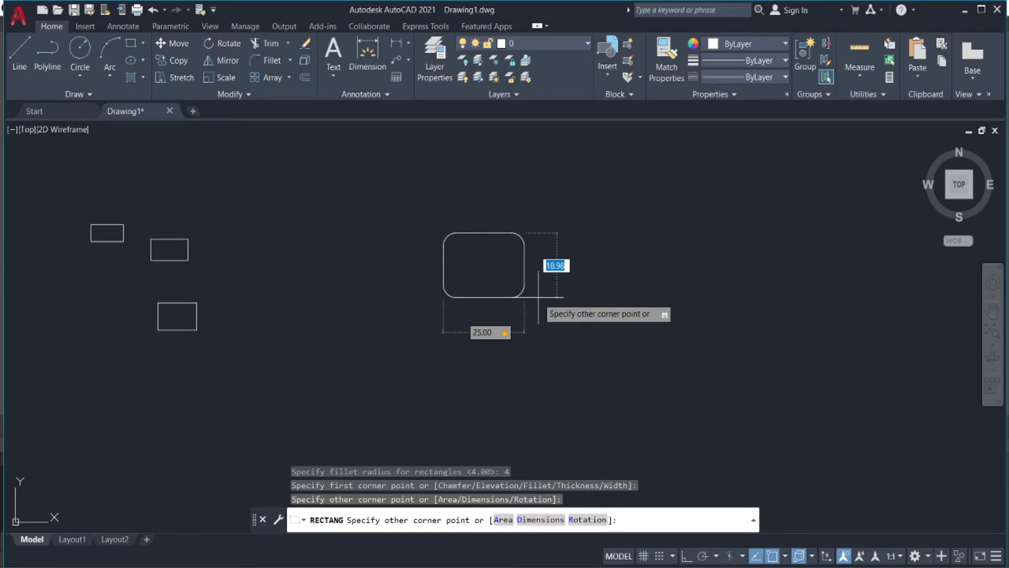
text(10)
key(Return)
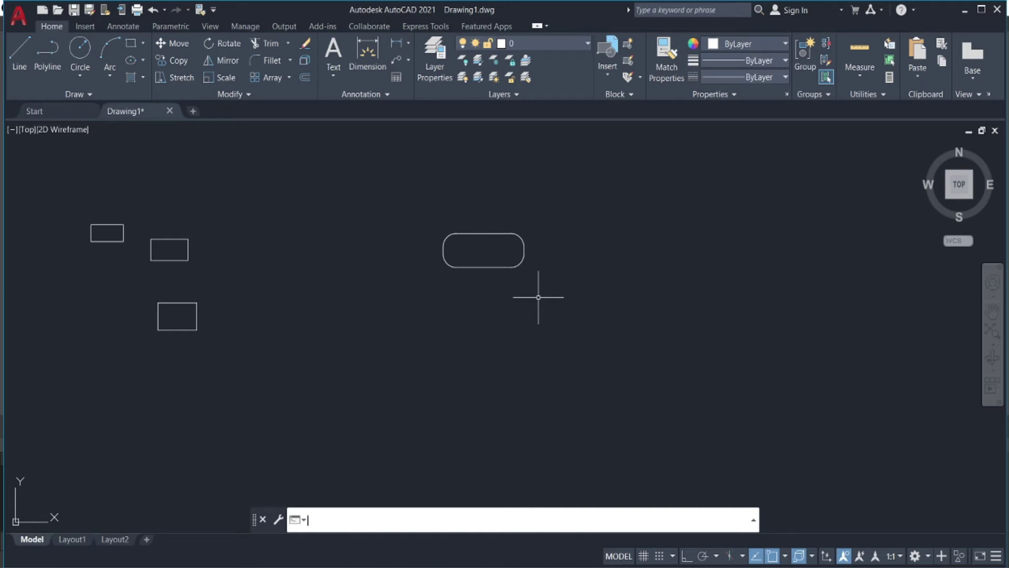
click(133, 43)
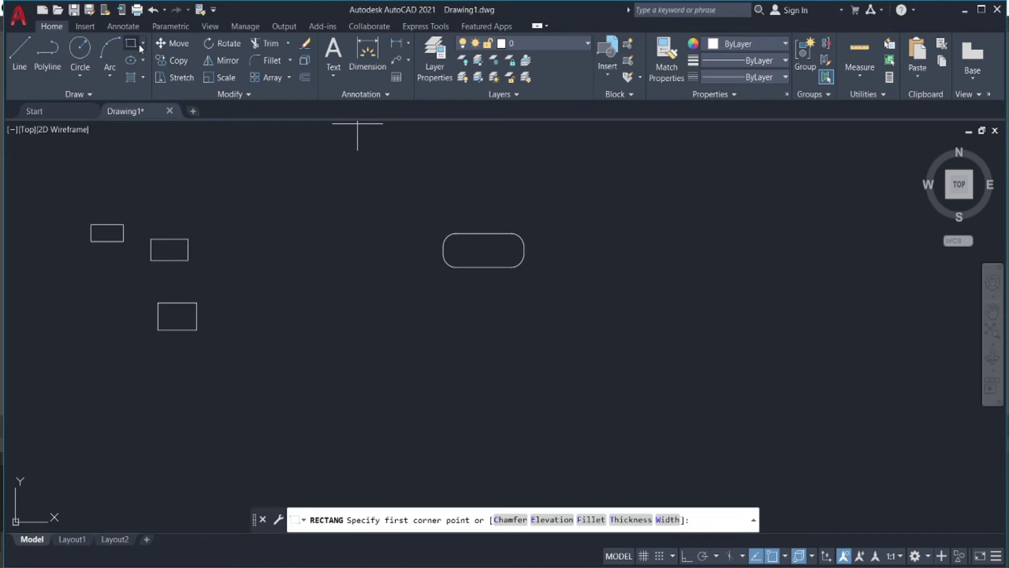
click(144, 43)
click(145, 62)
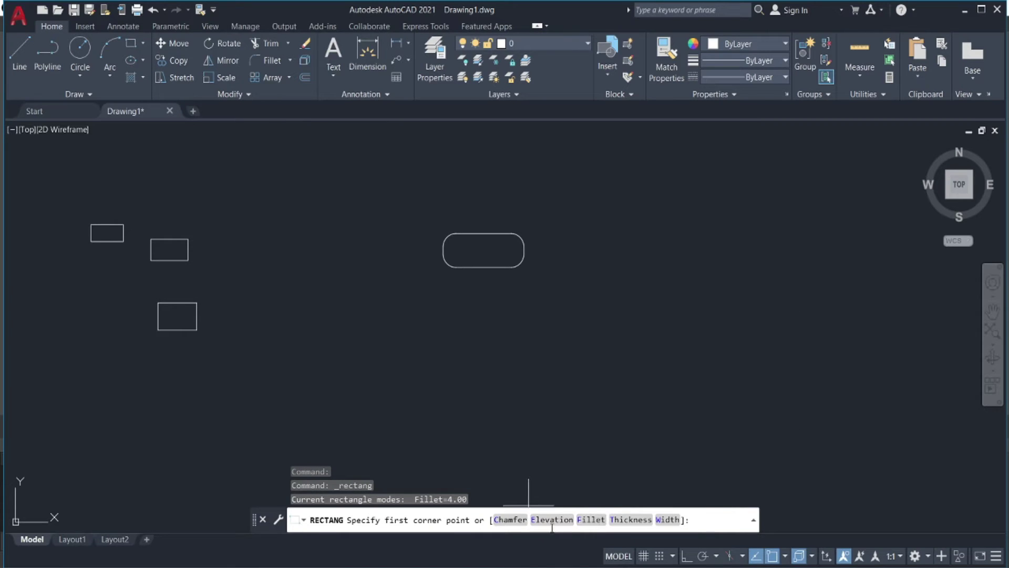
click(588, 519)
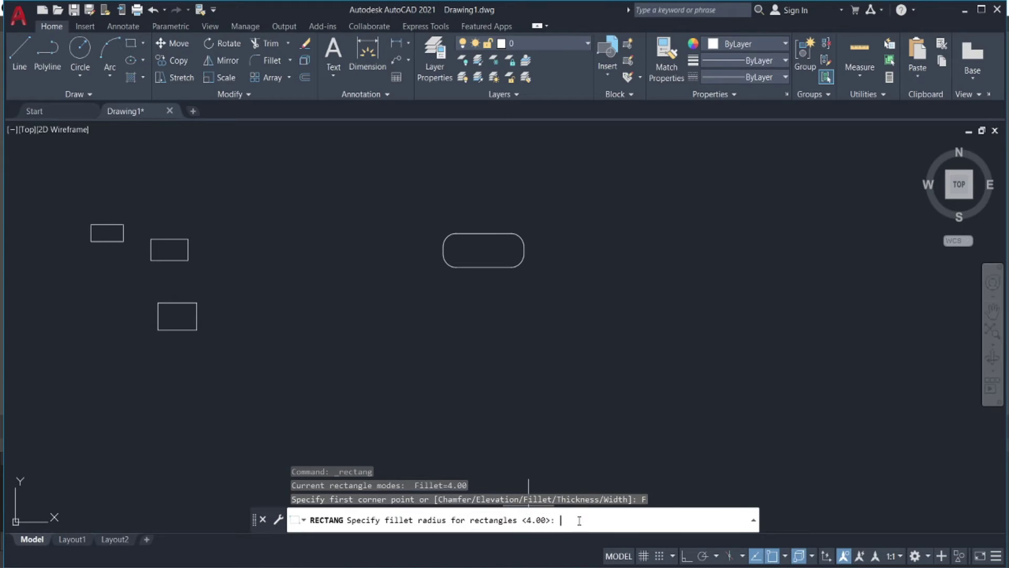
text(4)
key(Return)
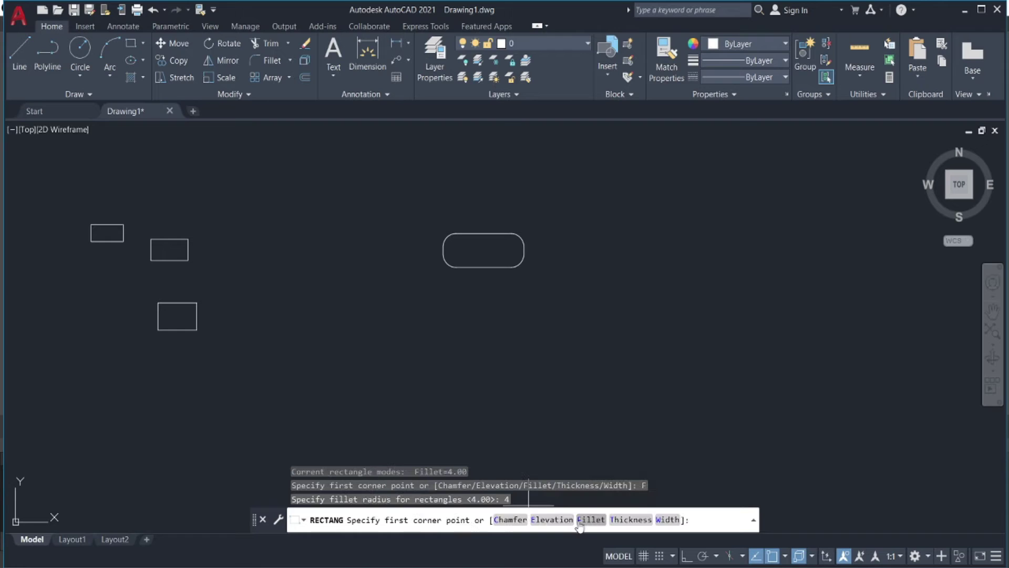
click(586, 257)
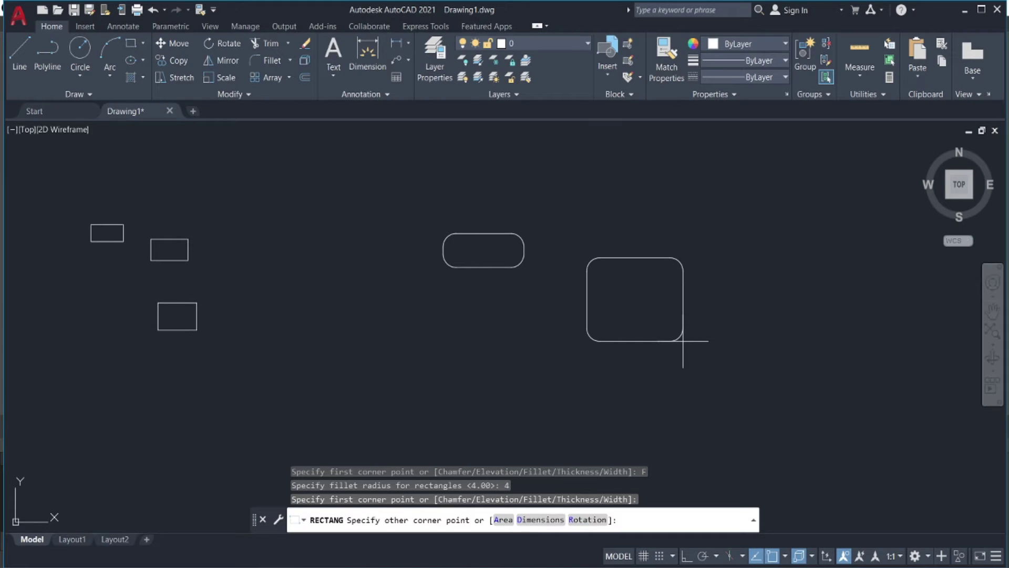
key(F8)
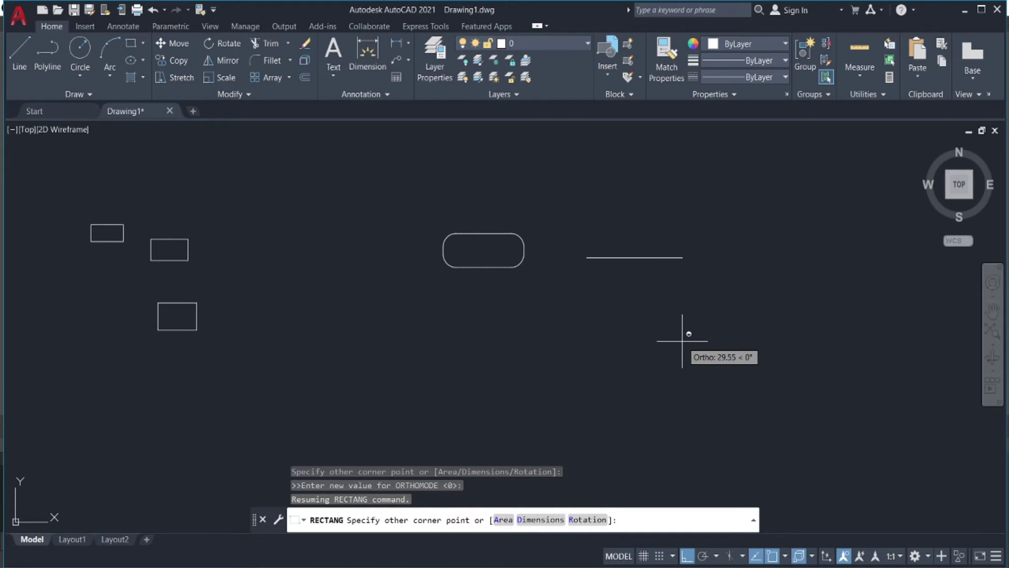
text(@2)
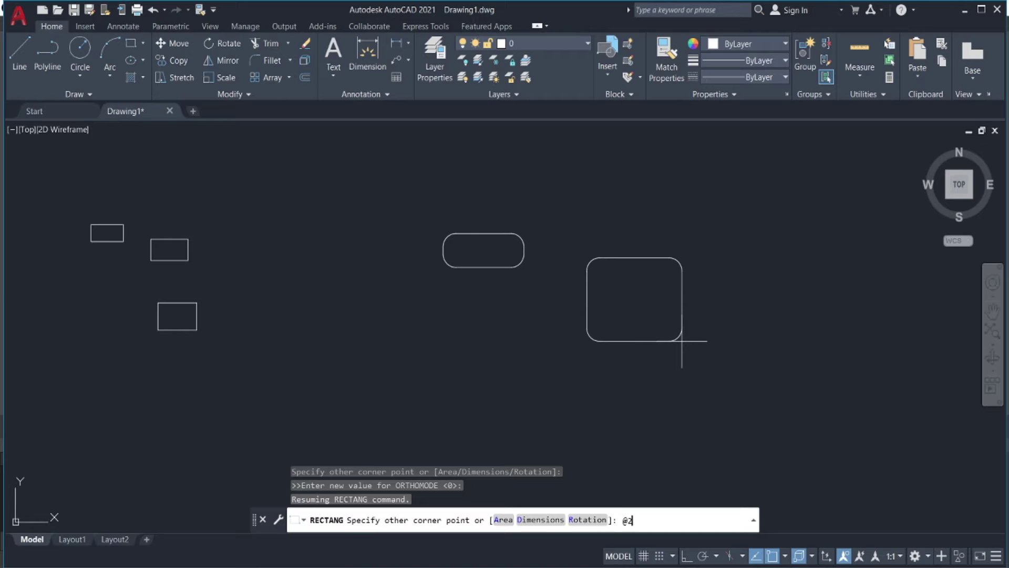
text(5,10)
key(Return)
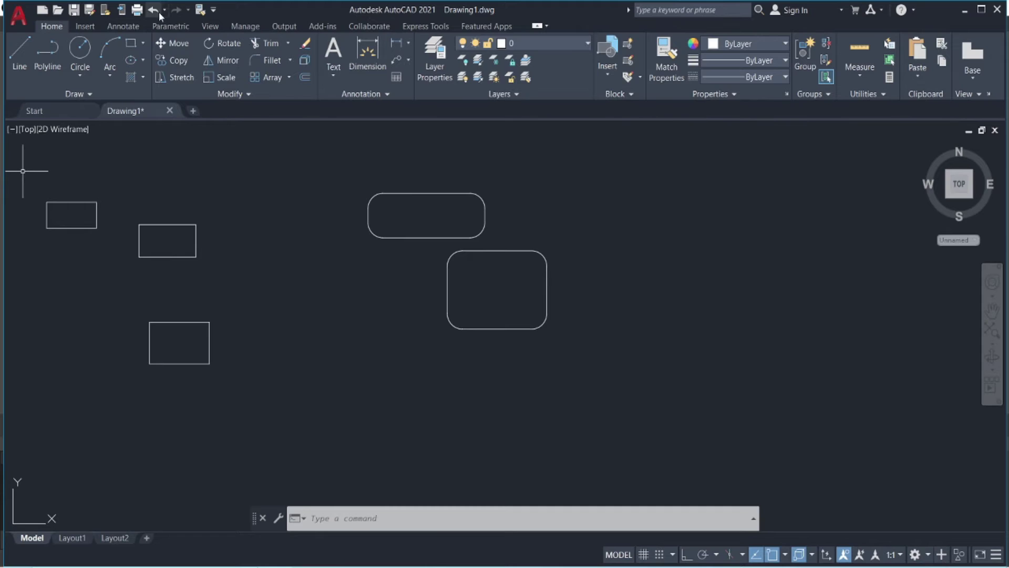
- Start a new rectangle and reset its corner fillet radius to 0
click(147, 43)
click(154, 68)
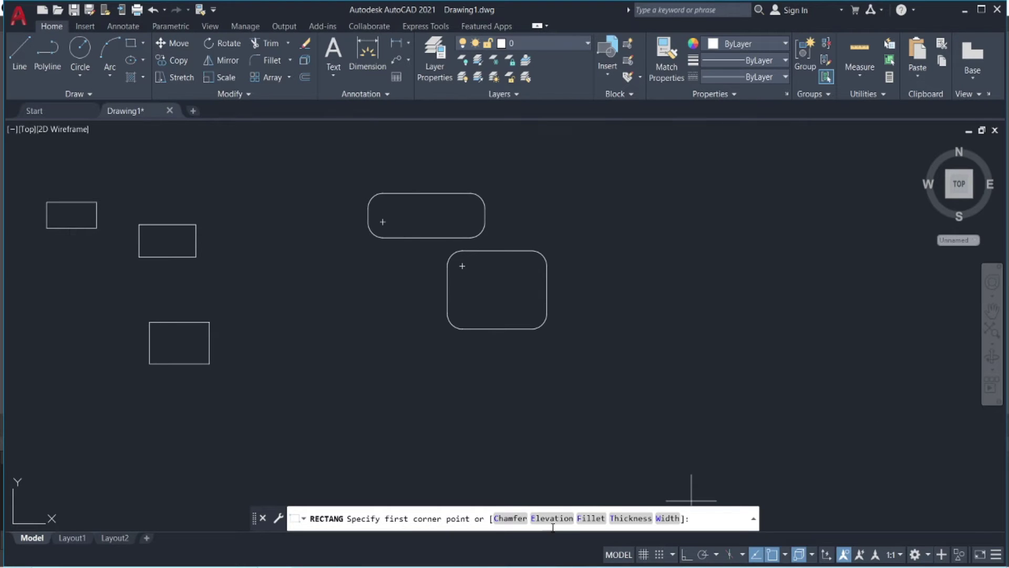
click(591, 517)
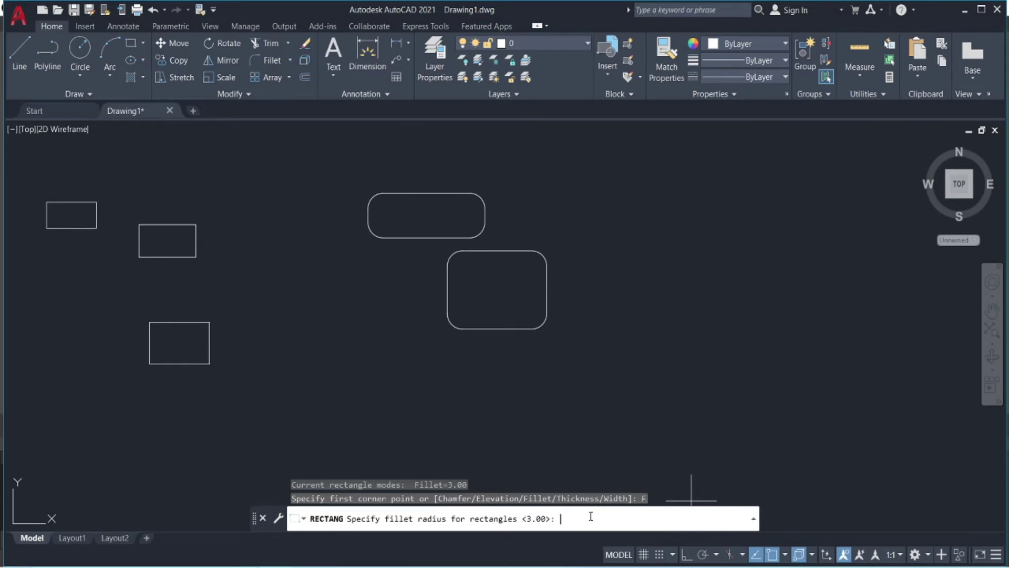
text(0)
key(Return)
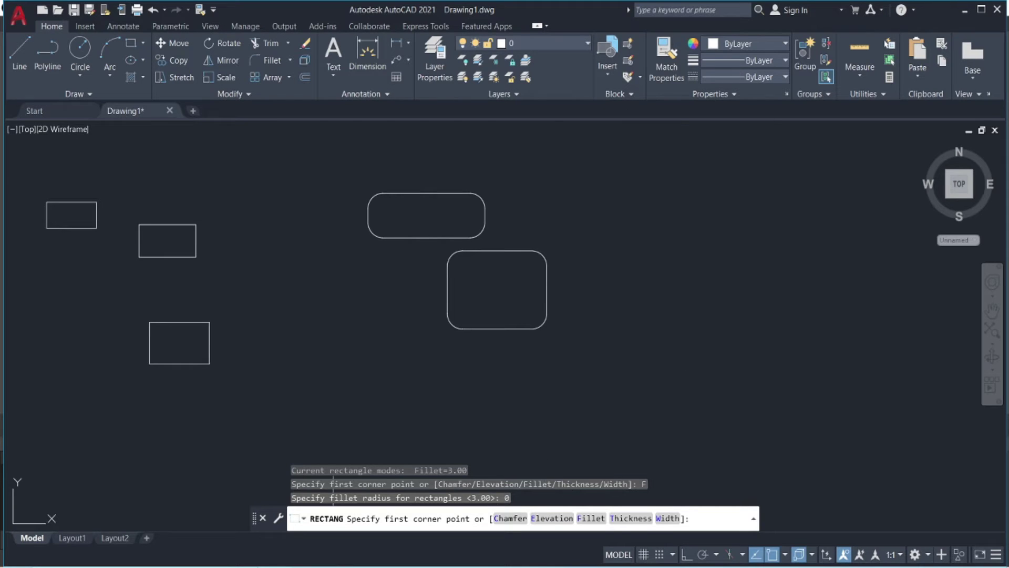
- Set both chamfer distances to 2 and draw a large chamfered rectangle freehand to the right of the rounded ones
click(510, 518)
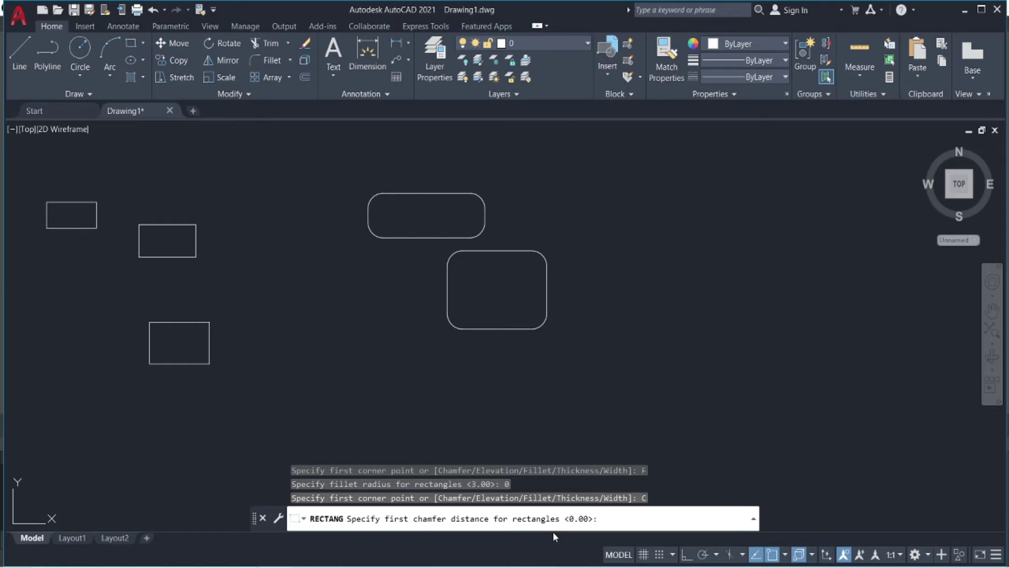
text(2)
key(Return)
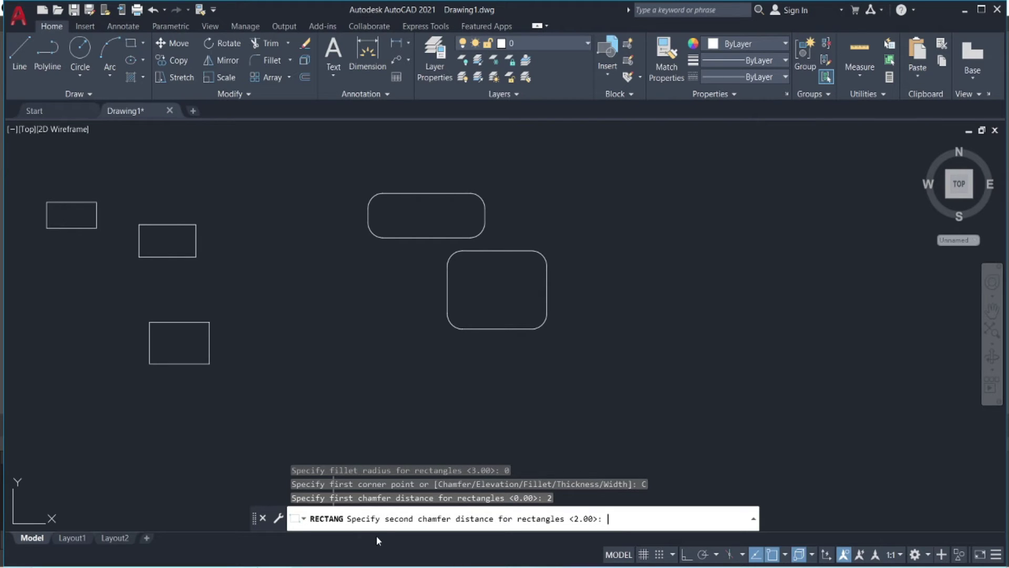
text(2)
key(Return)
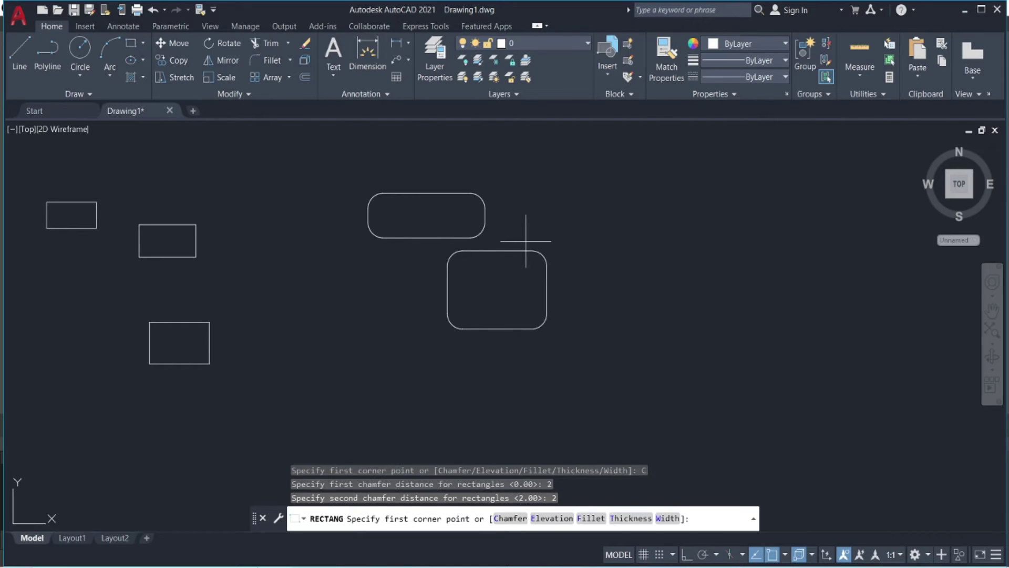
click(635, 255)
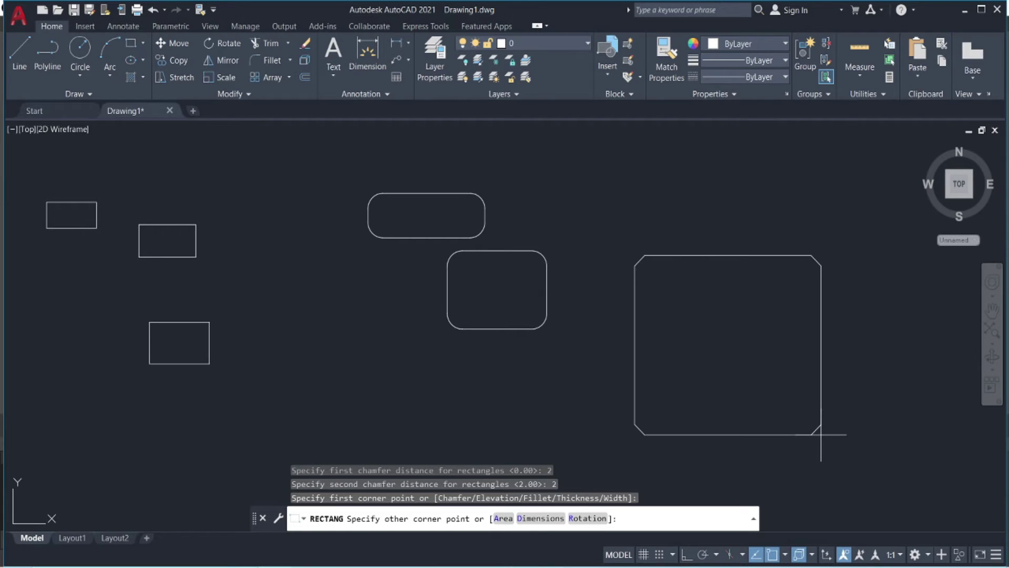
click(879, 437)
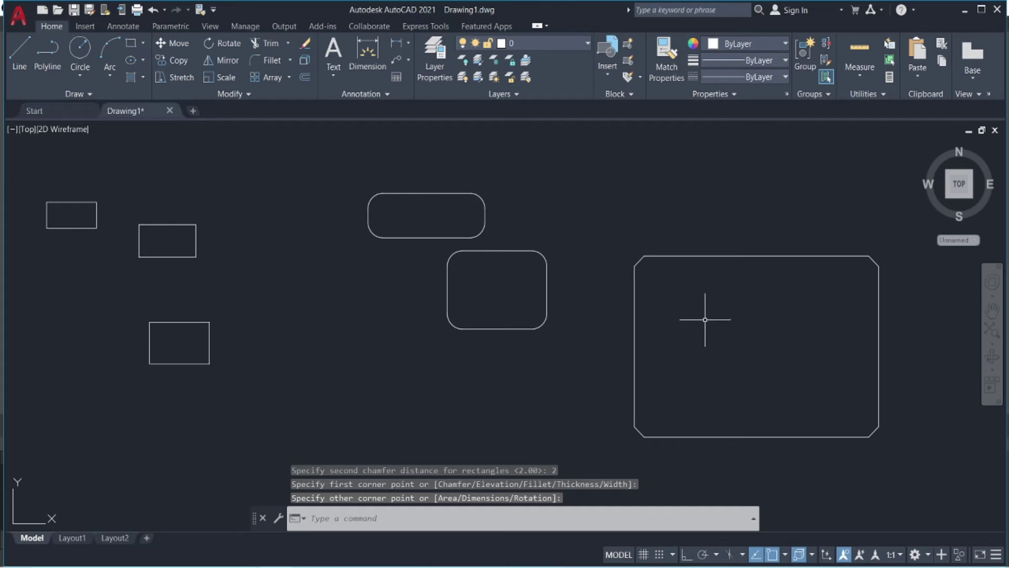
- Examine the chamfered corner of the large rectangle up close
scroll(757, 202, up, 2)
scroll(648, 310, up, 4)
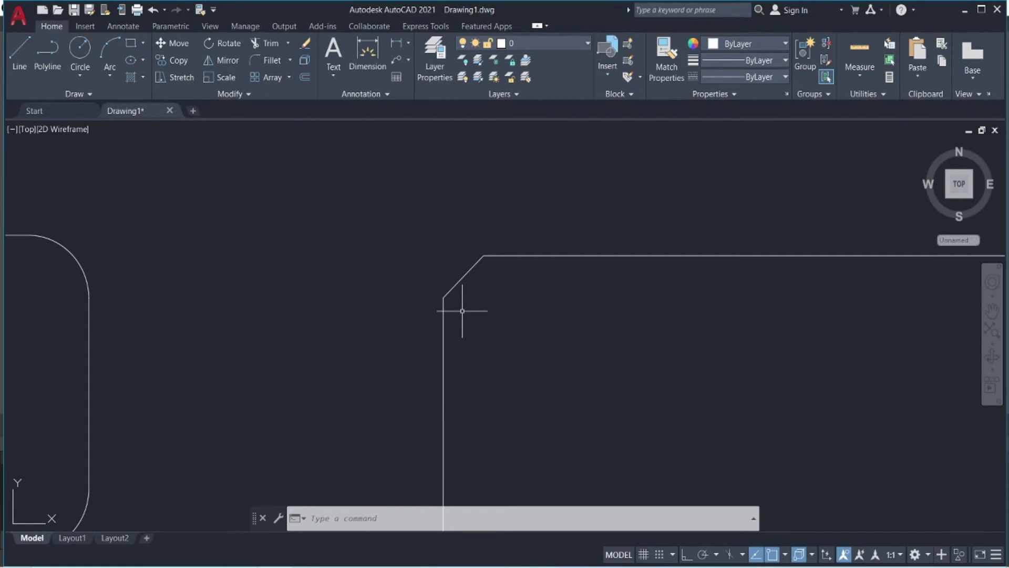
key(Escape)
key(Escape)
scroll(462, 311, down, 6)
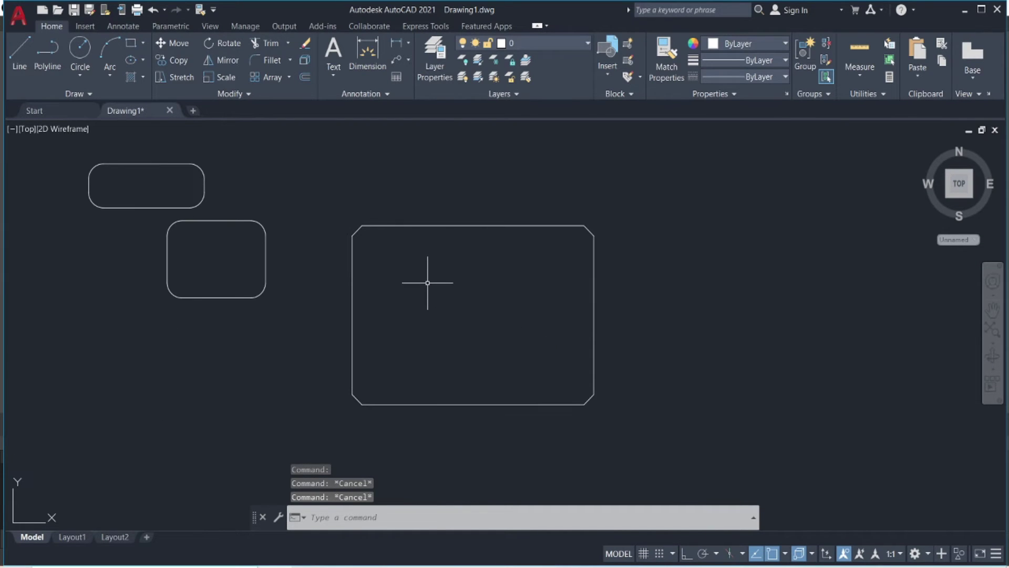
middle_drag(497, 296, 437, 273)
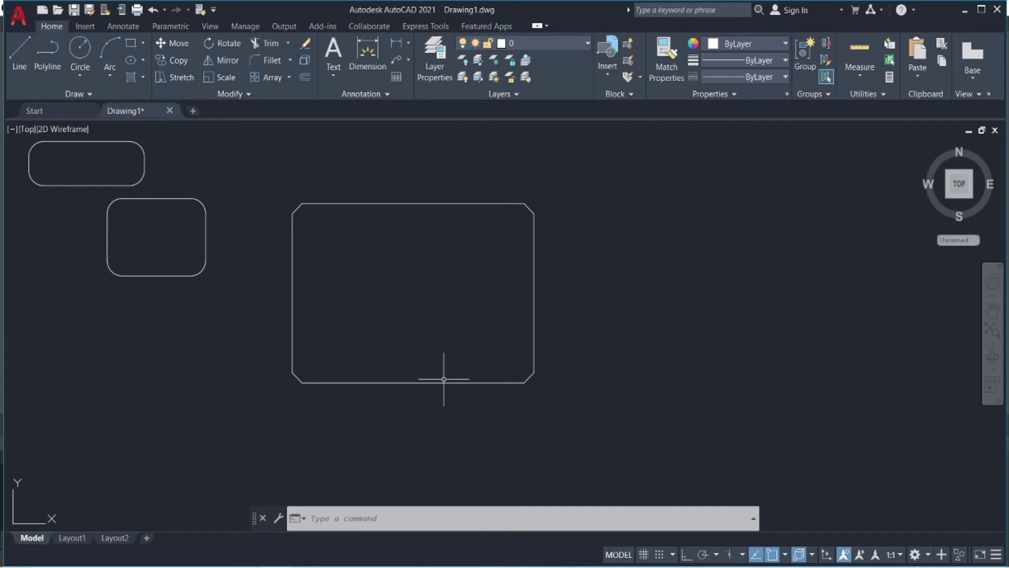
- Reset both rectangle chamfer distances to 0 and draw a plain rectangle freehand to the right of the chamfered one
click(141, 46)
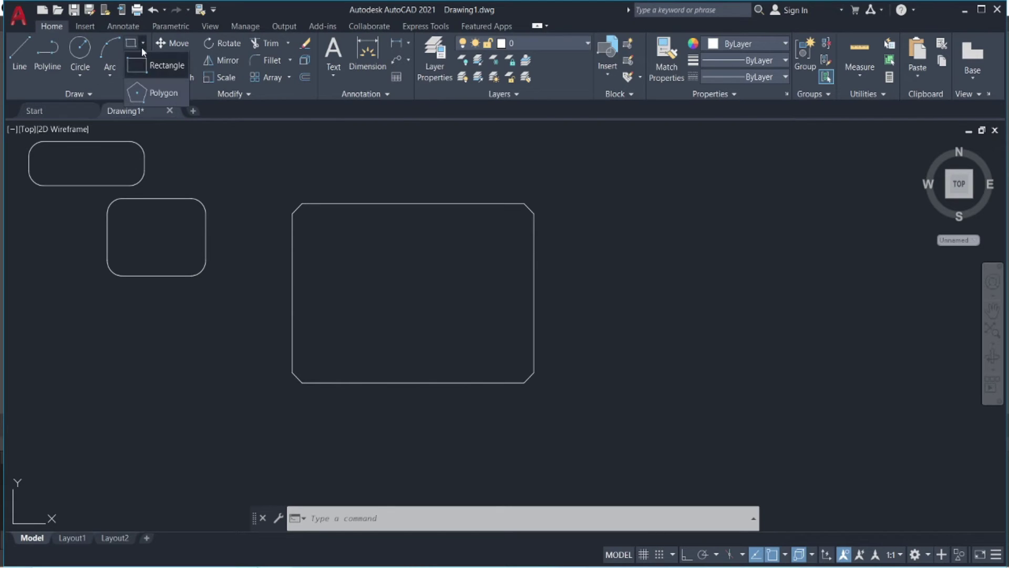
click(141, 63)
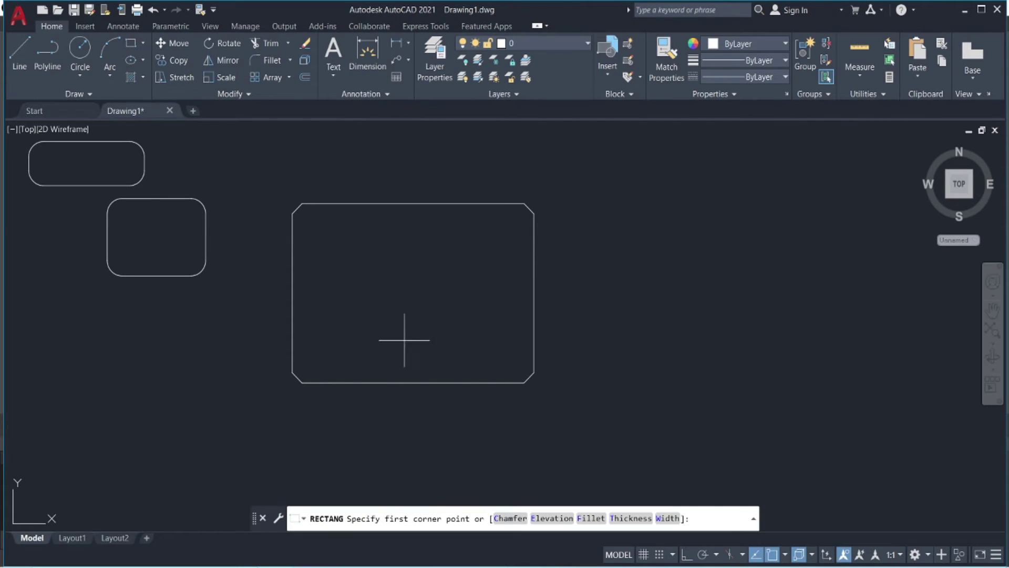
click(519, 518)
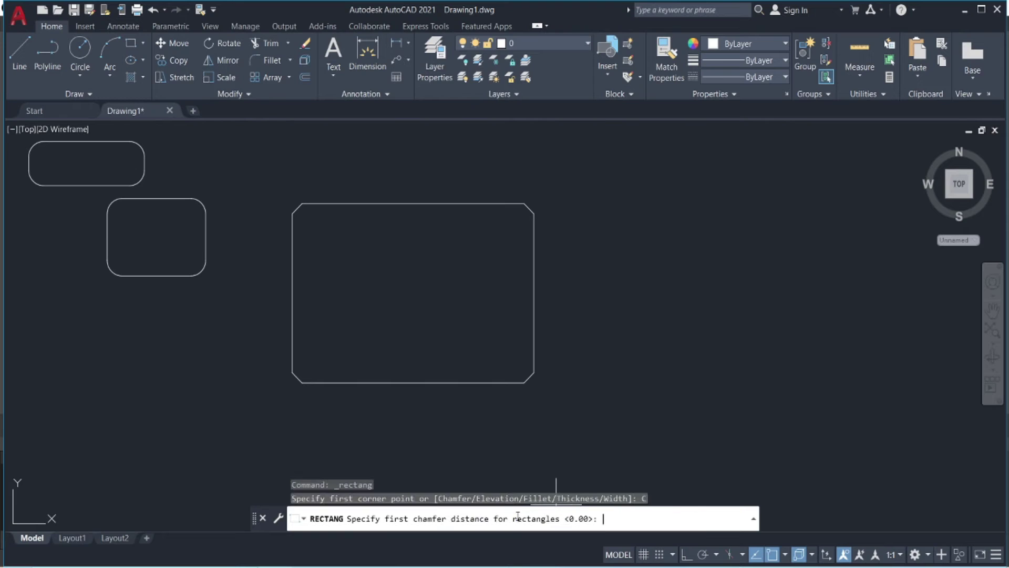
text(0)
key(Return)
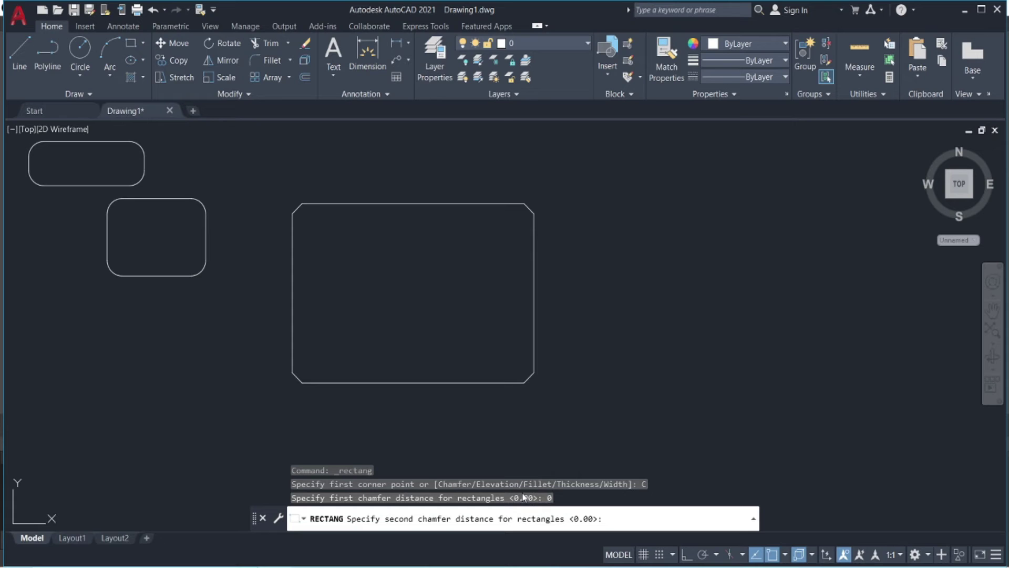
text(0)
key(Return)
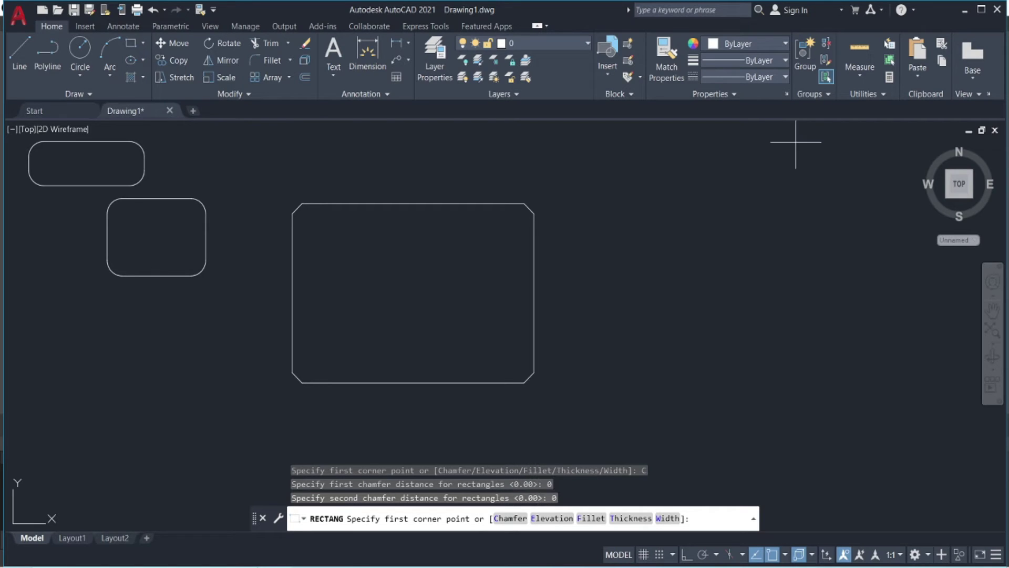
click(638, 214)
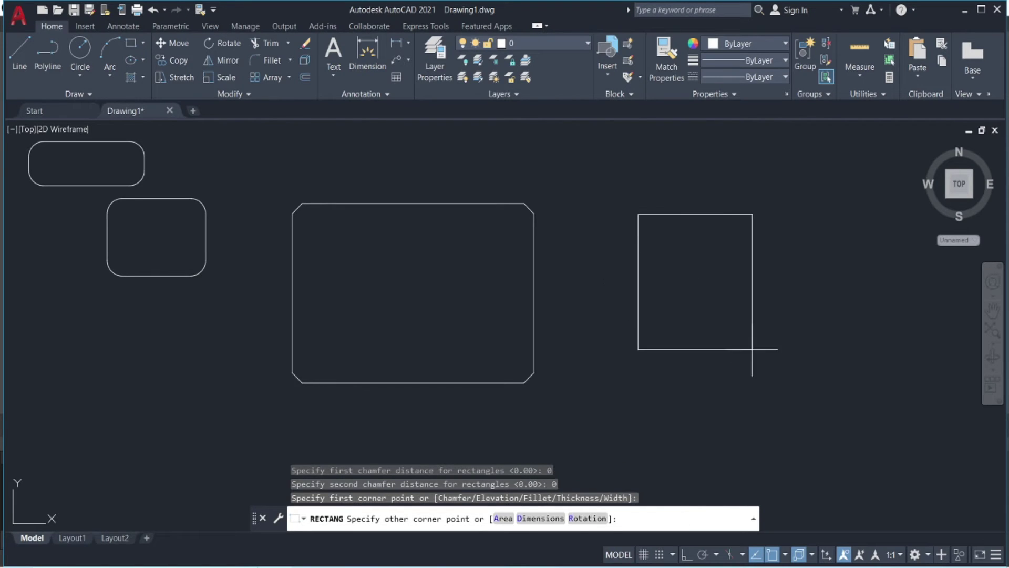
click(824, 348)
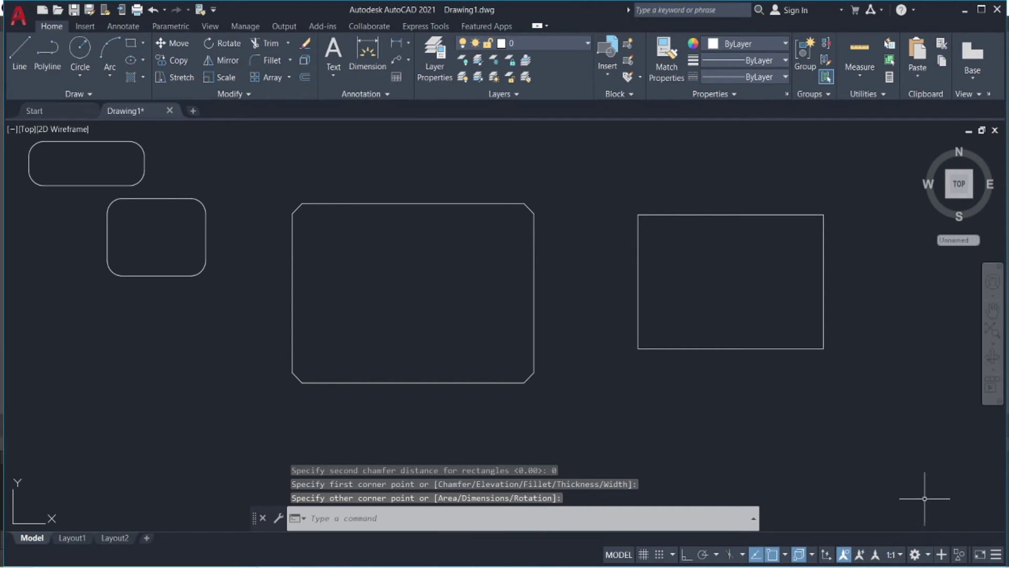
mouse_move(826, 317)
middle_down()
mouse_move(595, 314)
mouse_move(349, 361)
middle_up()
scroll(628, 323, down, 2)
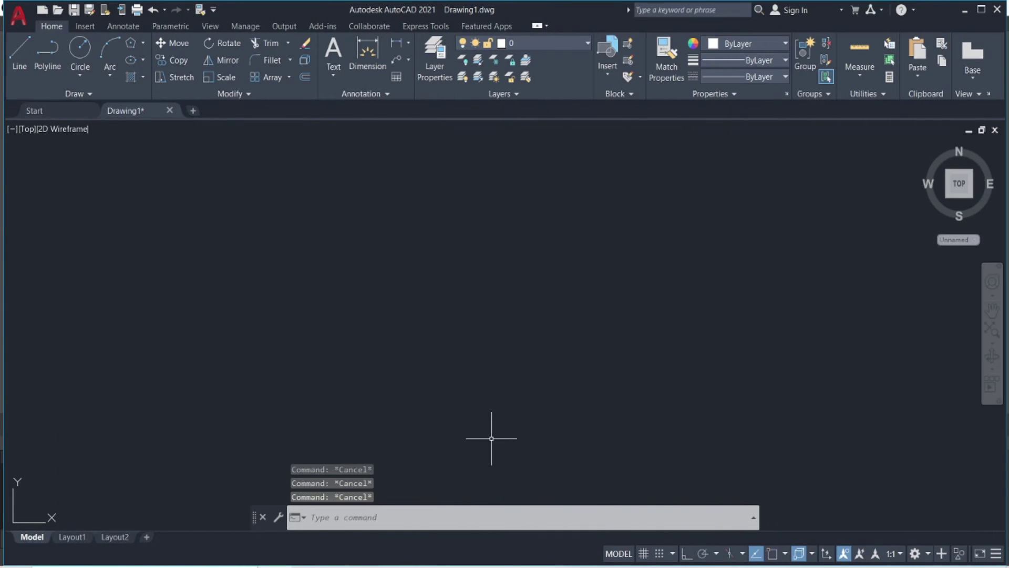
- Draw a circle freehand in the left half of the empty drawing area
click(82, 56)
click(323, 275)
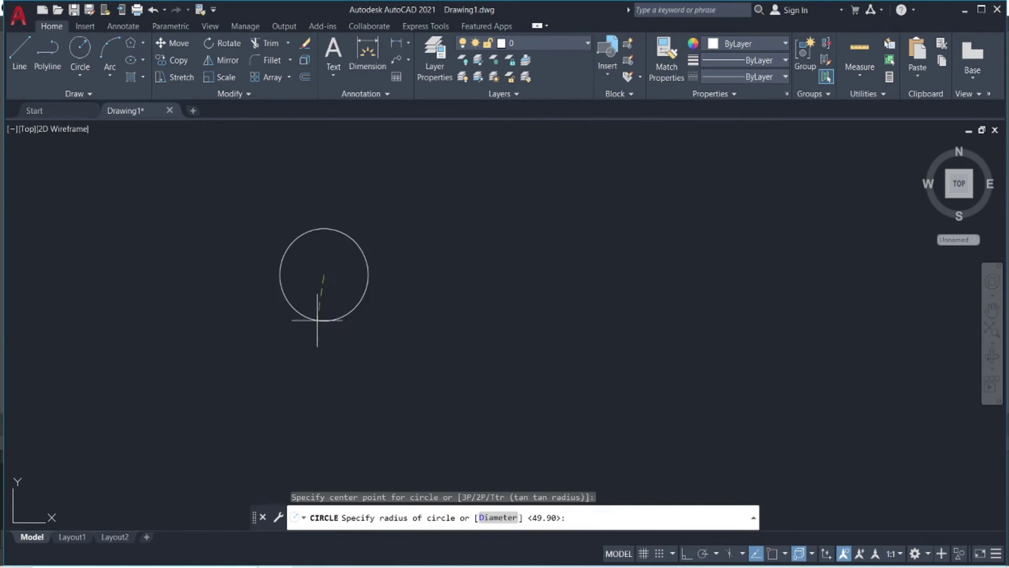
click(287, 358)
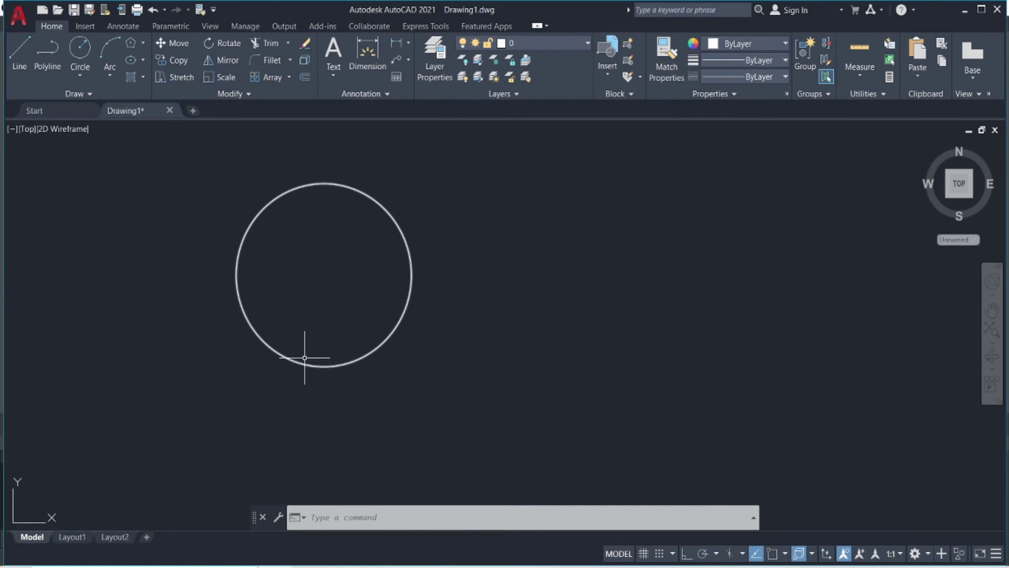
- Start a polygon with 4 sides and turn on the Center object snap
click(143, 44)
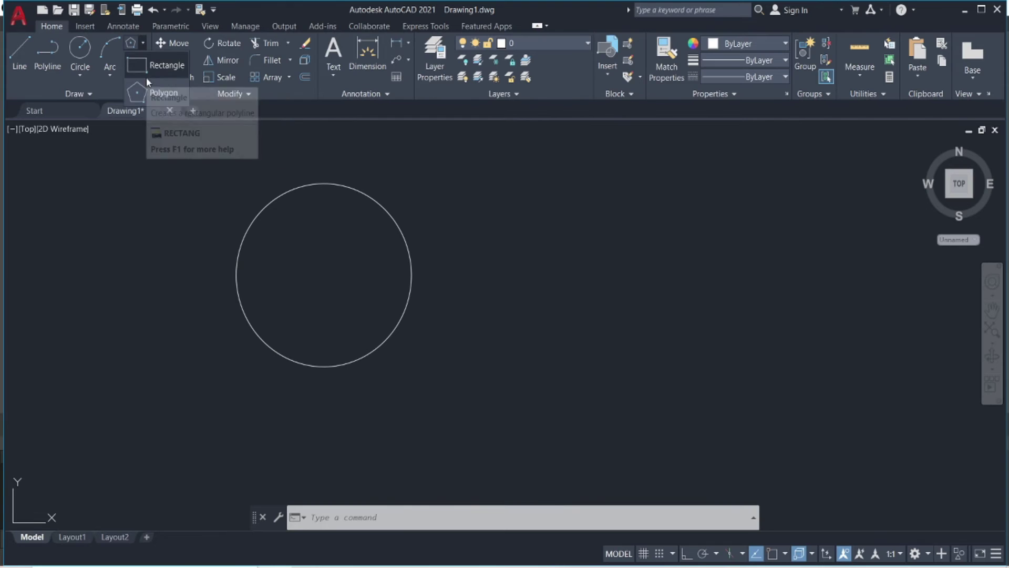
click(145, 97)
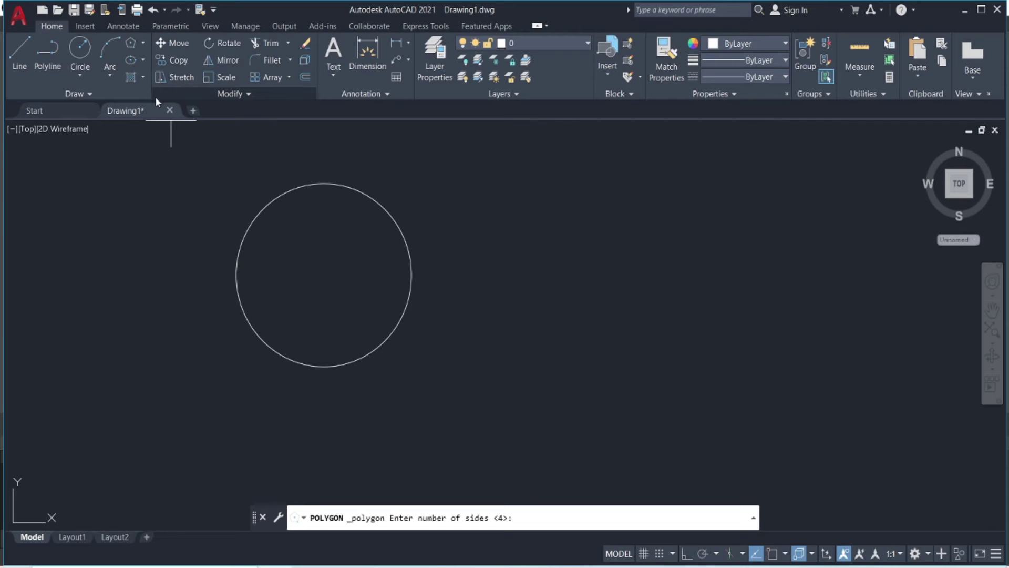
text(4)
key(Return)
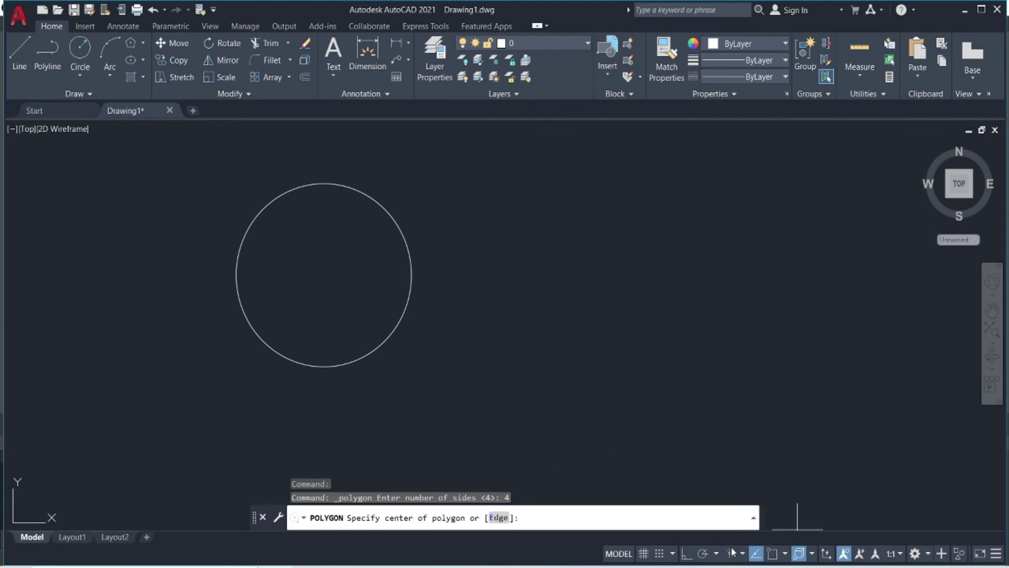
click(772, 557)
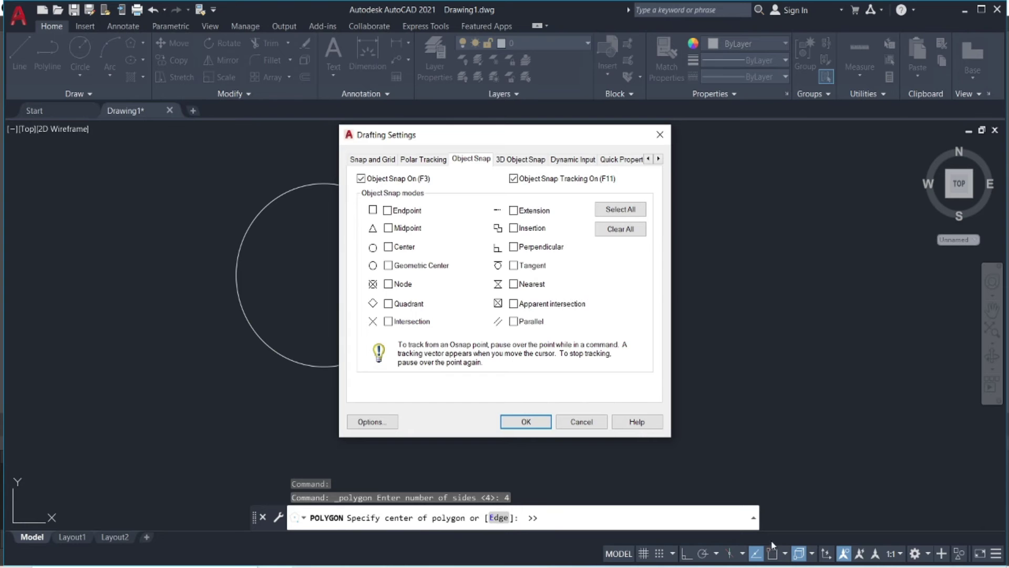
click(388, 246)
click(527, 422)
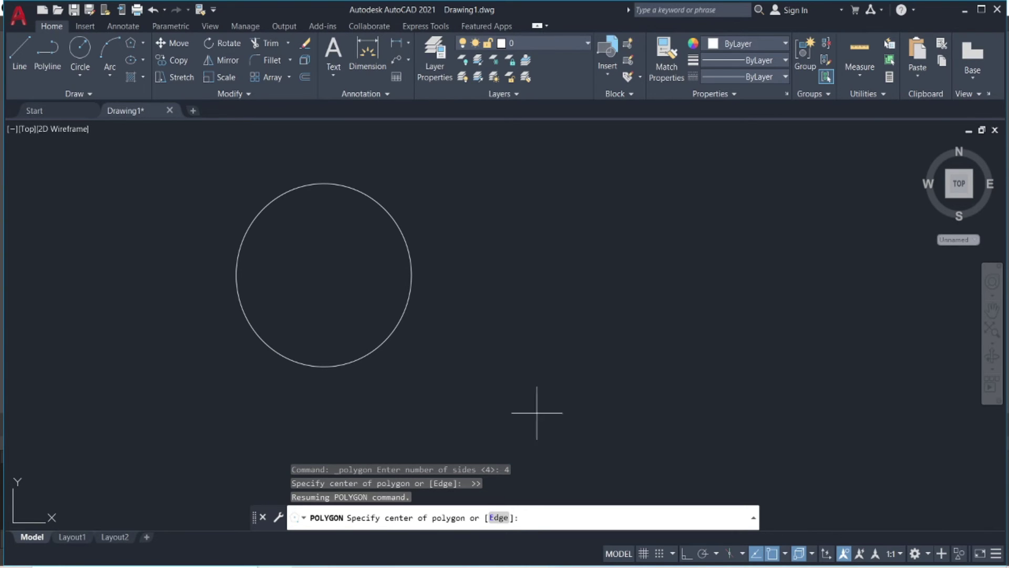
- Circumscribe the square about the circle from its center, enabling the Quadrant snap to set the radius at the circle's right quadrant
click(266, 347)
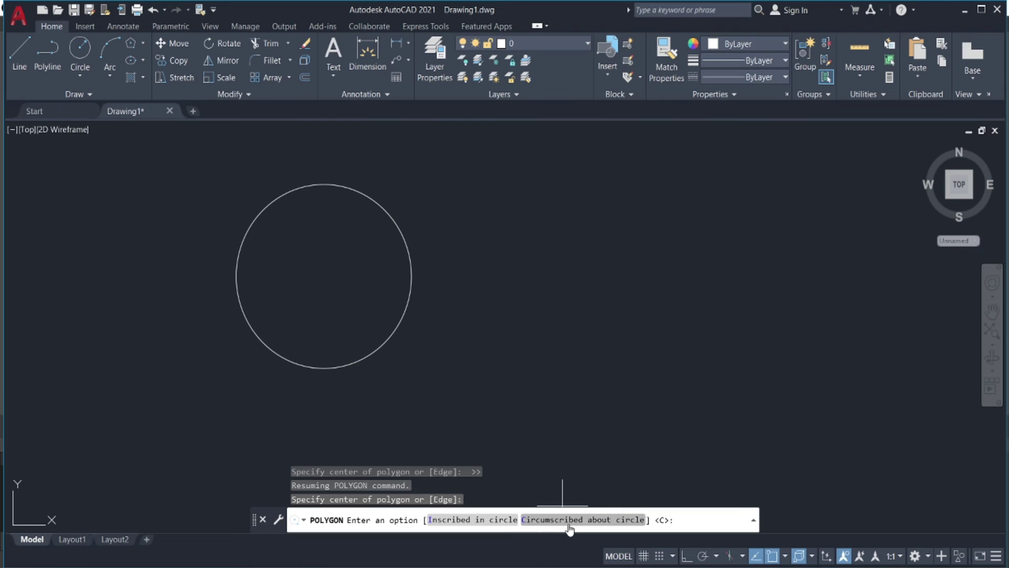
click(568, 520)
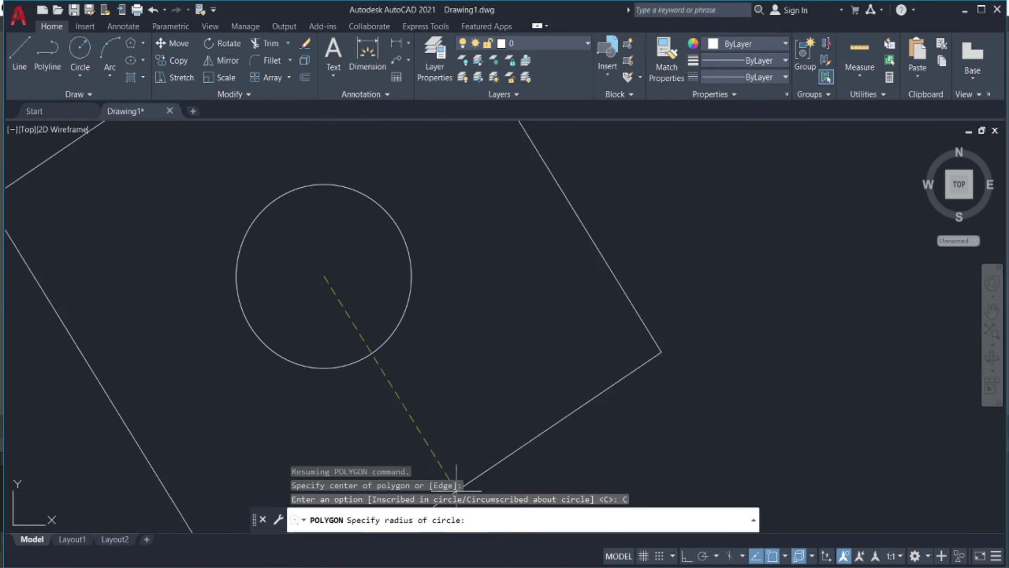
click(779, 556)
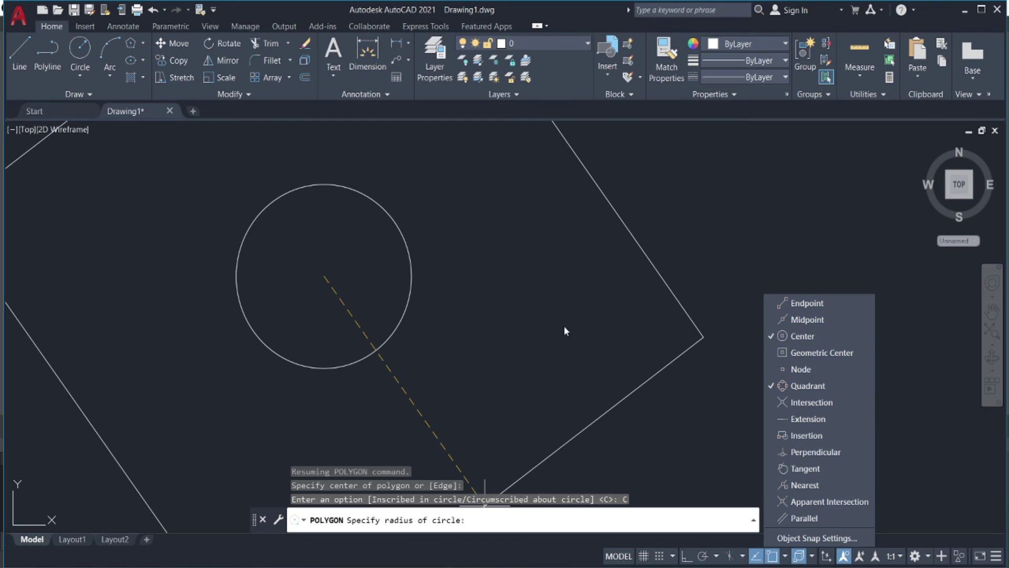
click(394, 329)
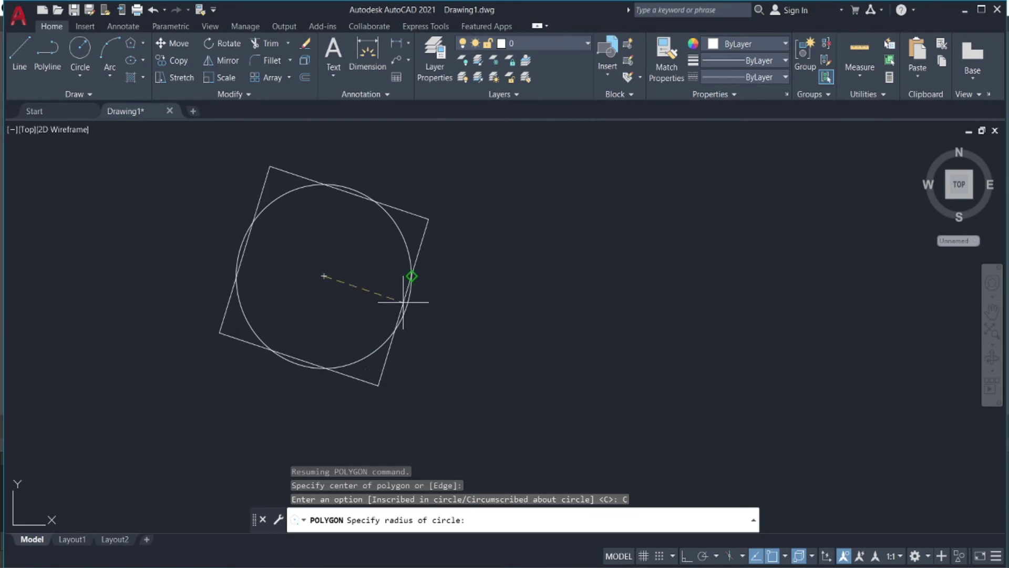
click(410, 276)
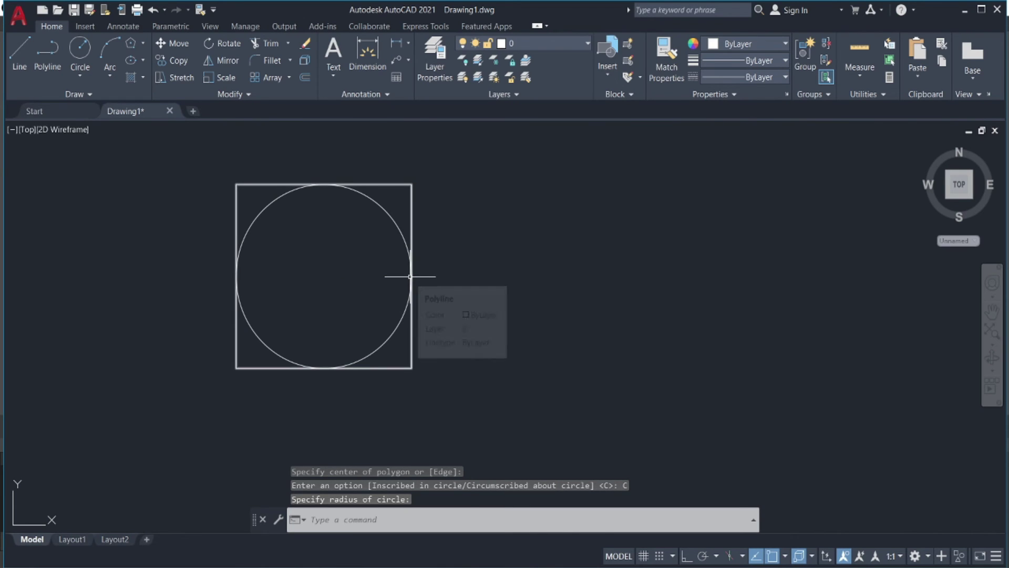
- Start a polygon with 5 sides and enable the Center object snap for placing it
scroll(336, 421, up, 2)
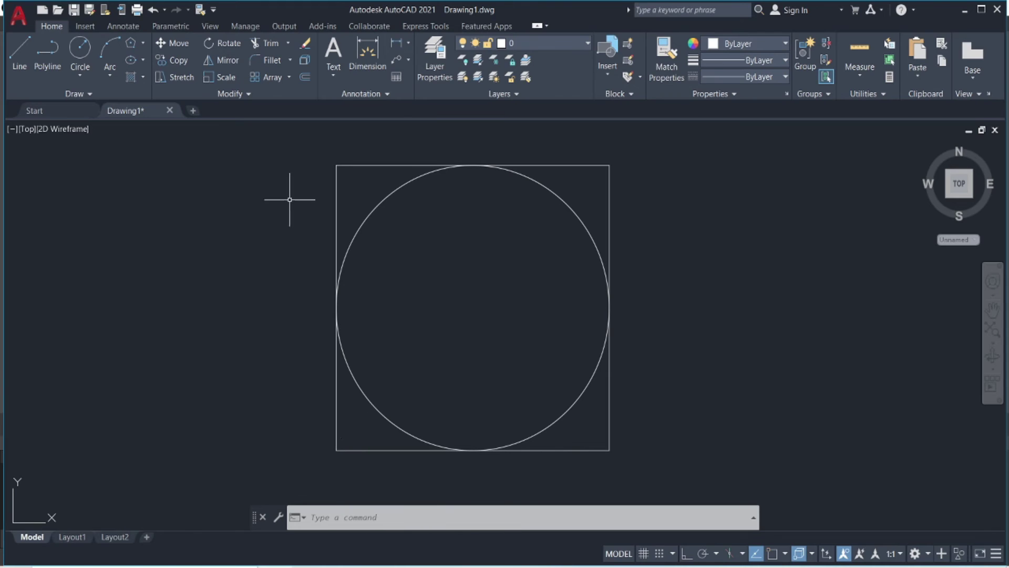
click(141, 46)
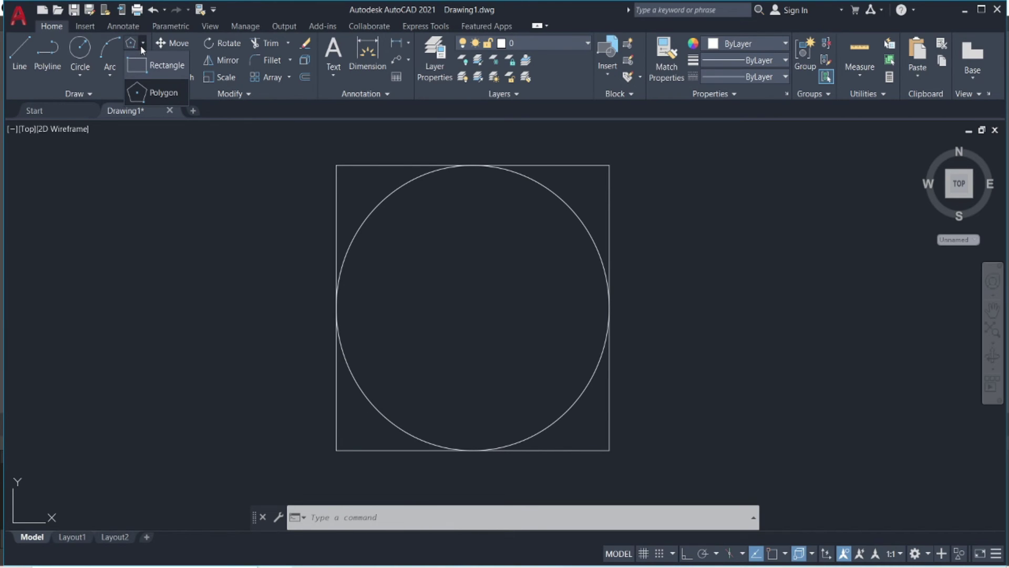
click(157, 93)
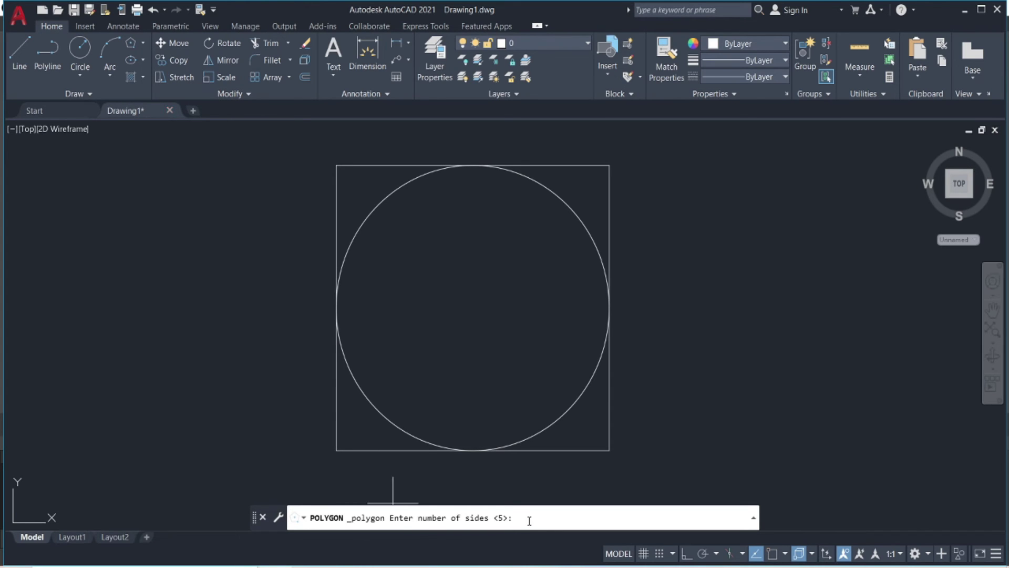
text(5)
key(Return)
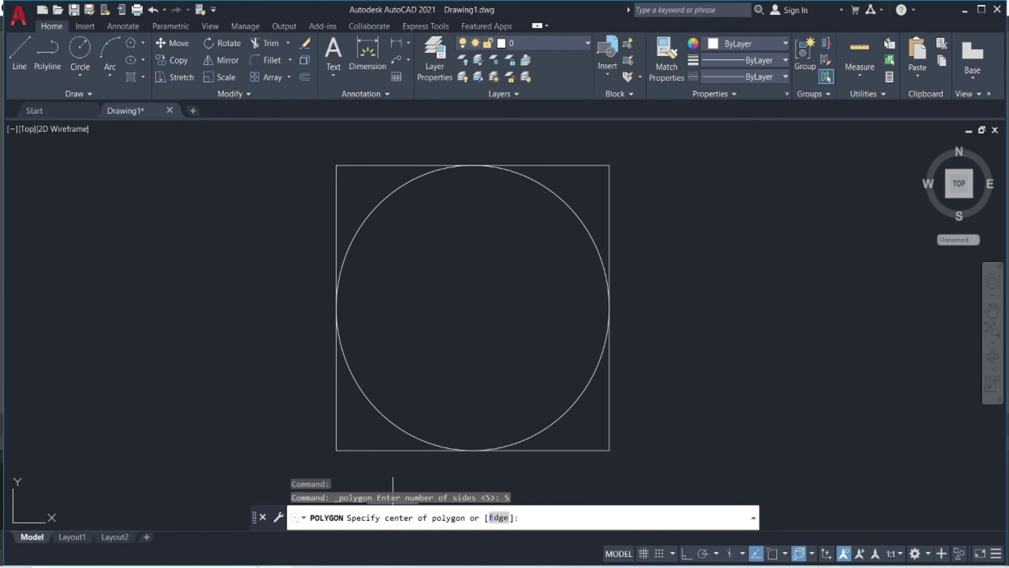
click(783, 554)
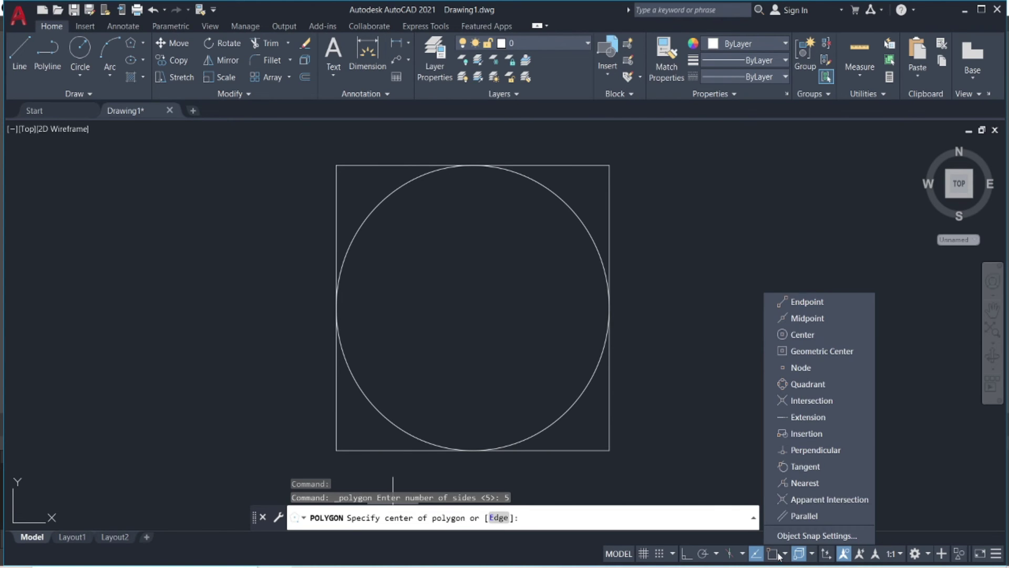
click(793, 335)
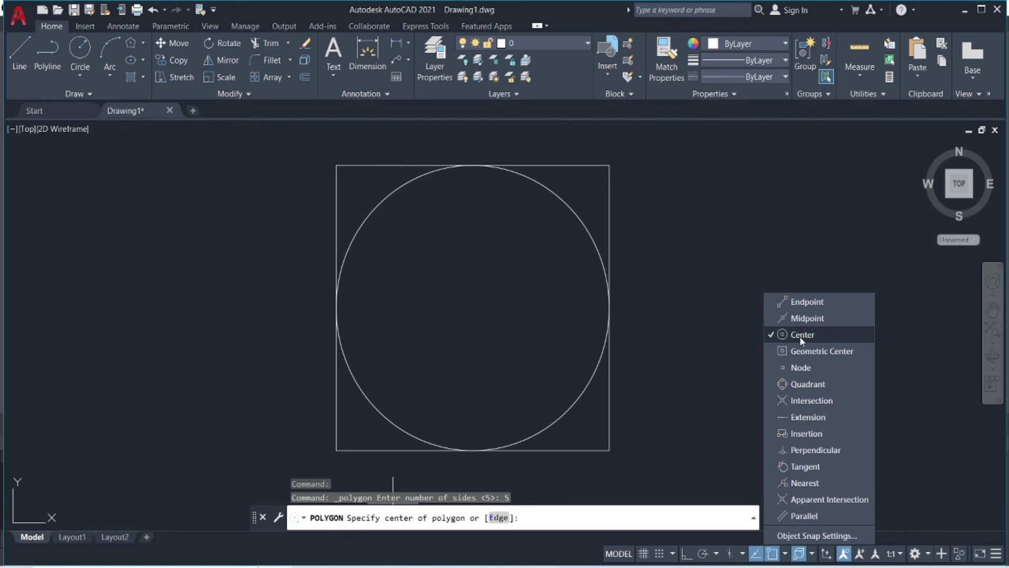
- Inscribe the pentagon in the circle from its center, enabling the Quadrant snap to place a vertex at the circle's top quadrant
click(396, 426)
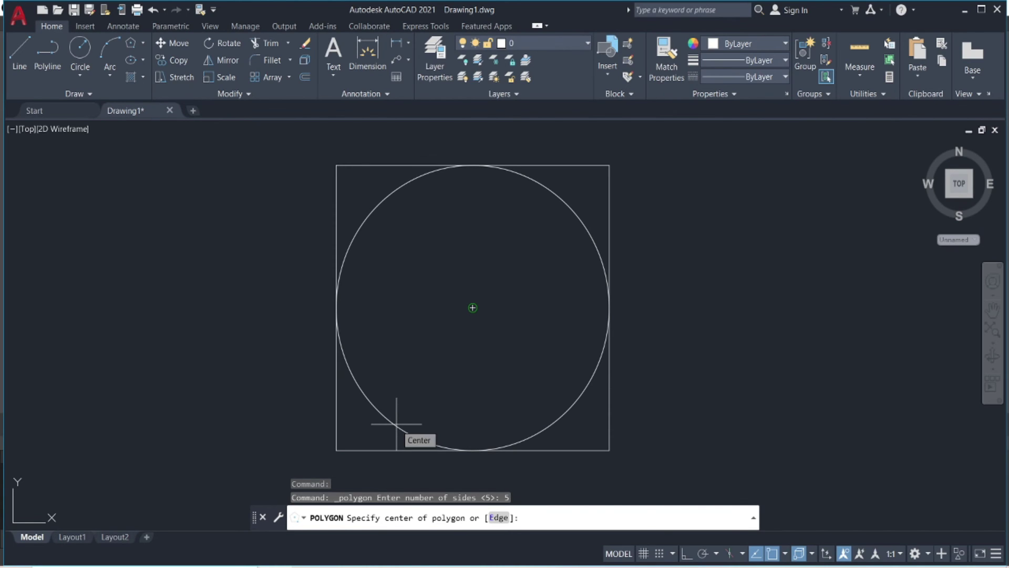
click(396, 424)
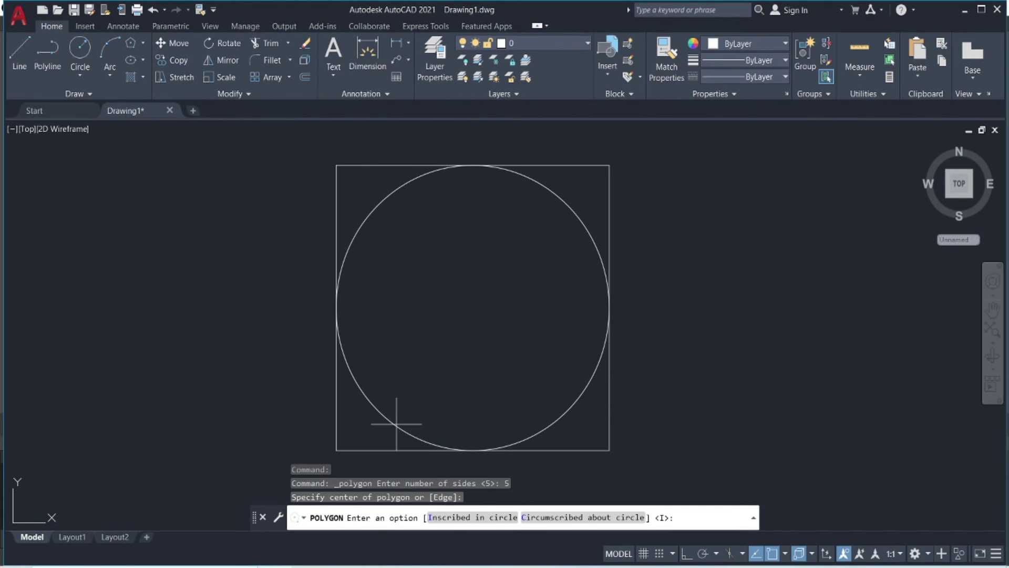
click(453, 517)
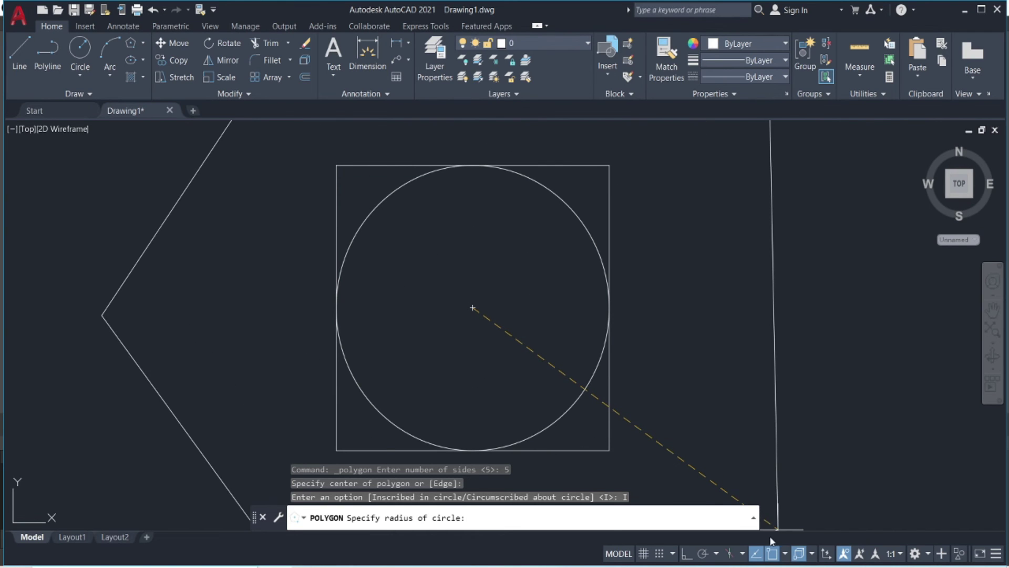
right_click(773, 554)
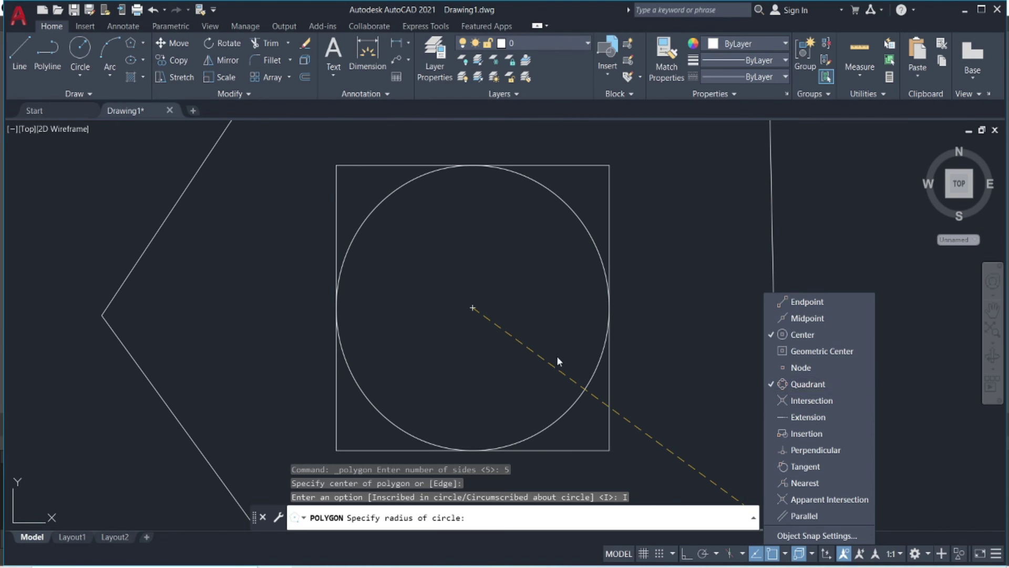
click(484, 332)
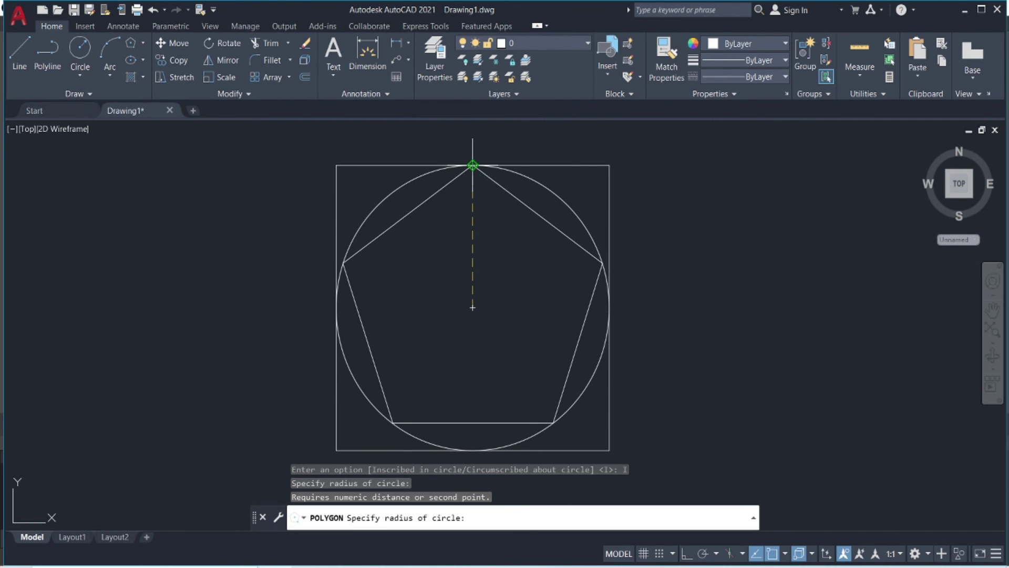
click(473, 165)
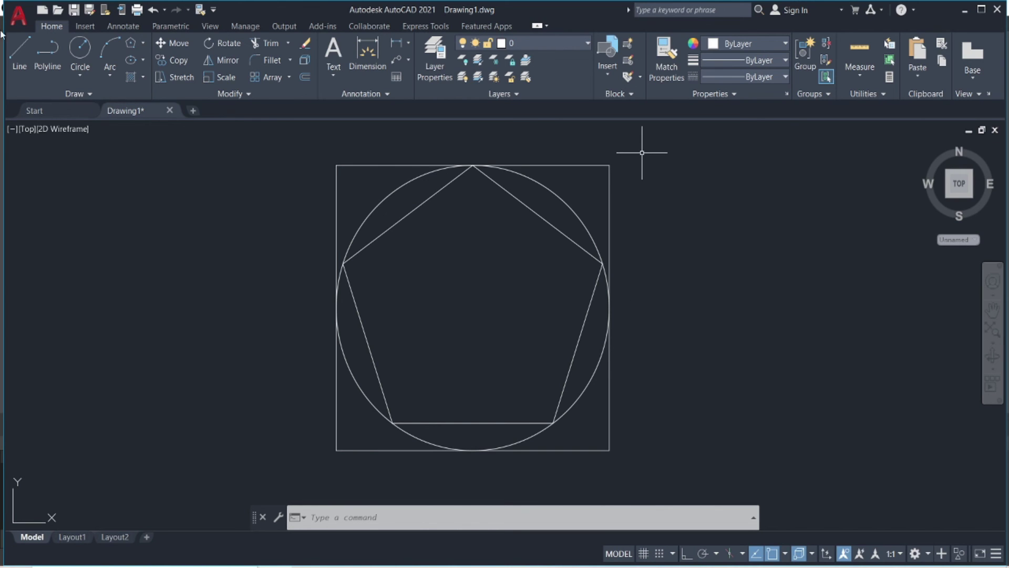
- Start a polygon with 6 sides and choose the Edge option to define it by one side
click(144, 43)
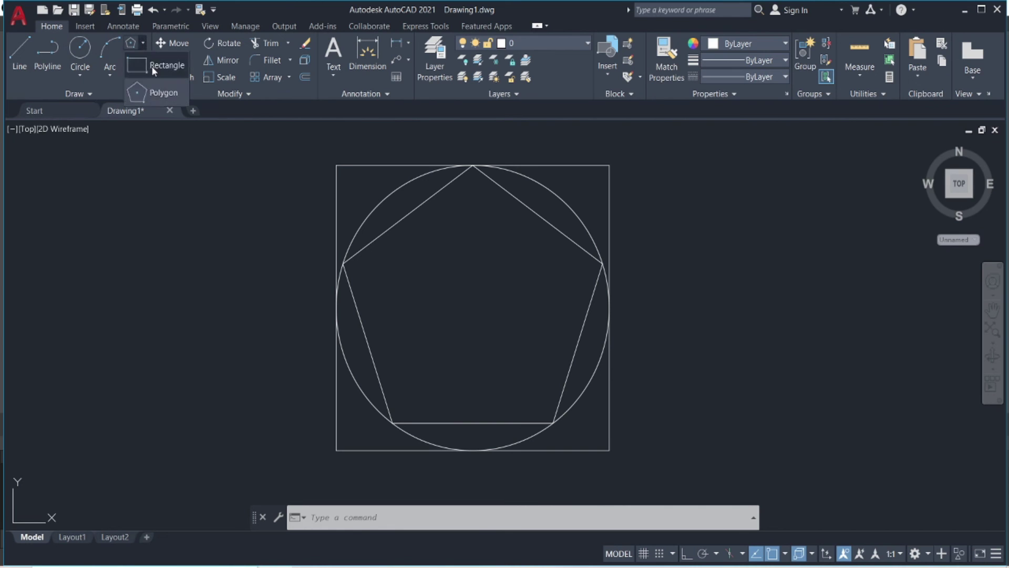
click(156, 94)
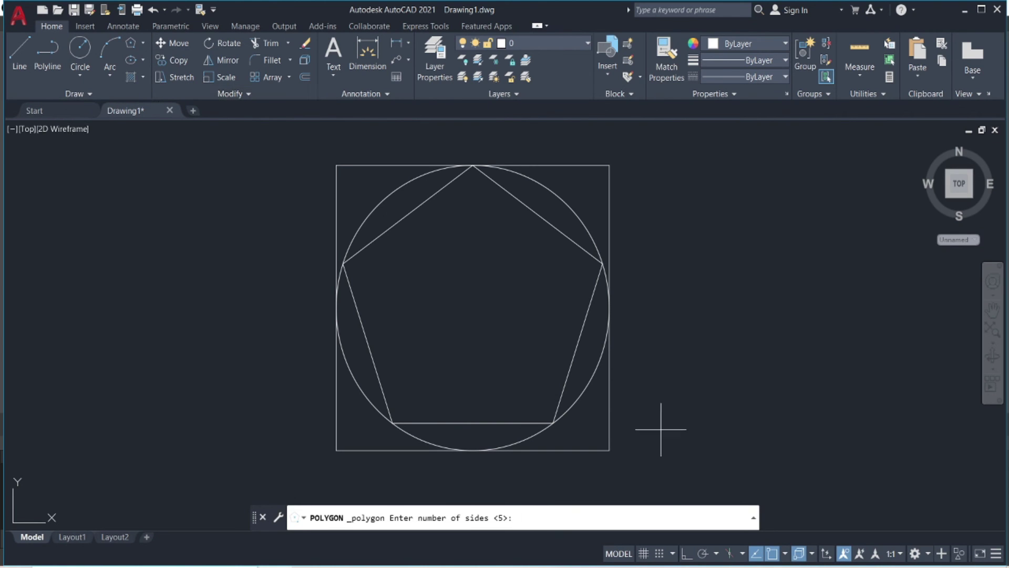
text(6)
key(Return)
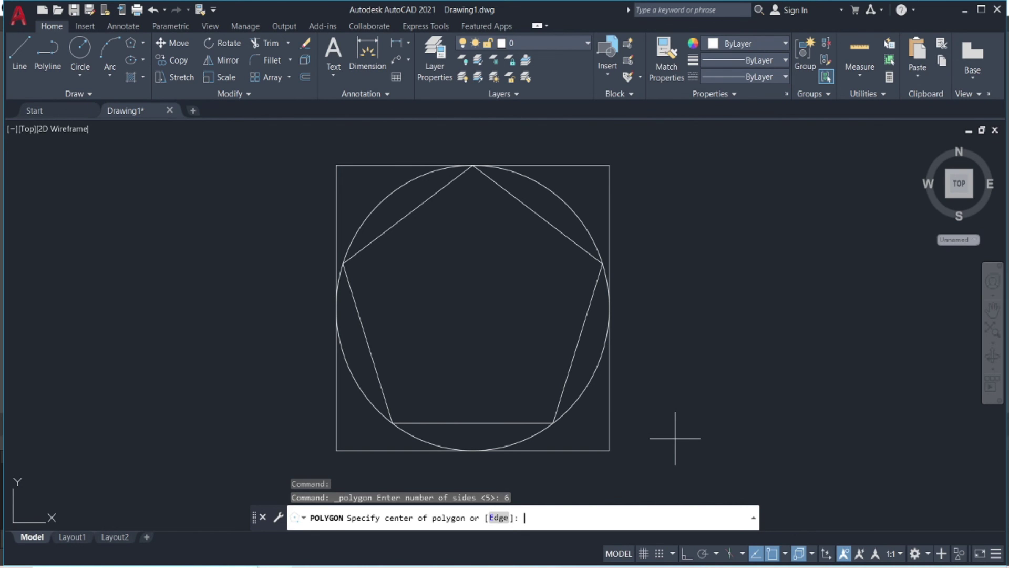
click(500, 519)
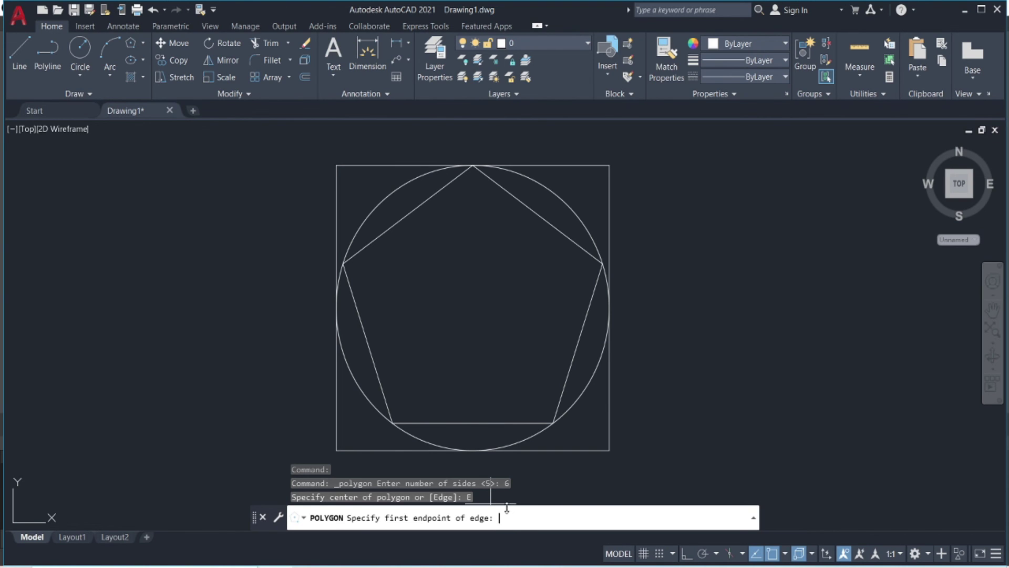
- Using the Endpoint snap, place the hexagon's edge along the pentagon's bottom side, from its right vertex to its left vertex
right_click(773, 558)
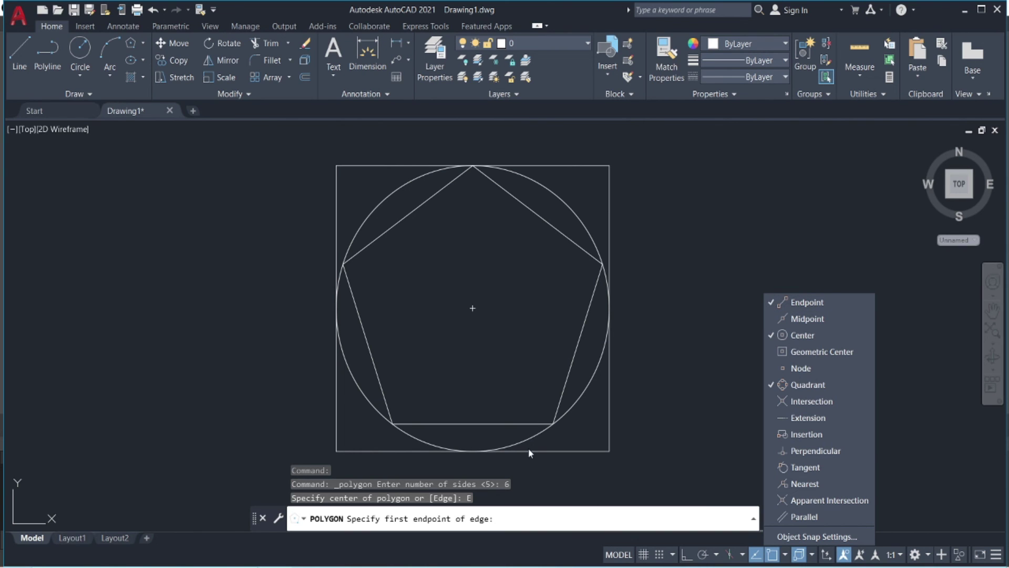
click(550, 423)
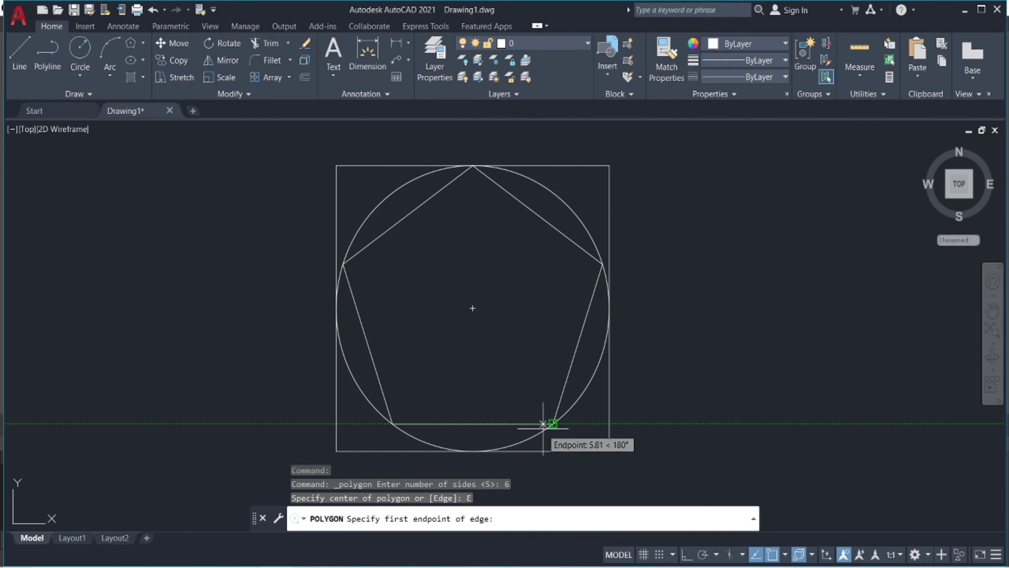
click(552, 424)
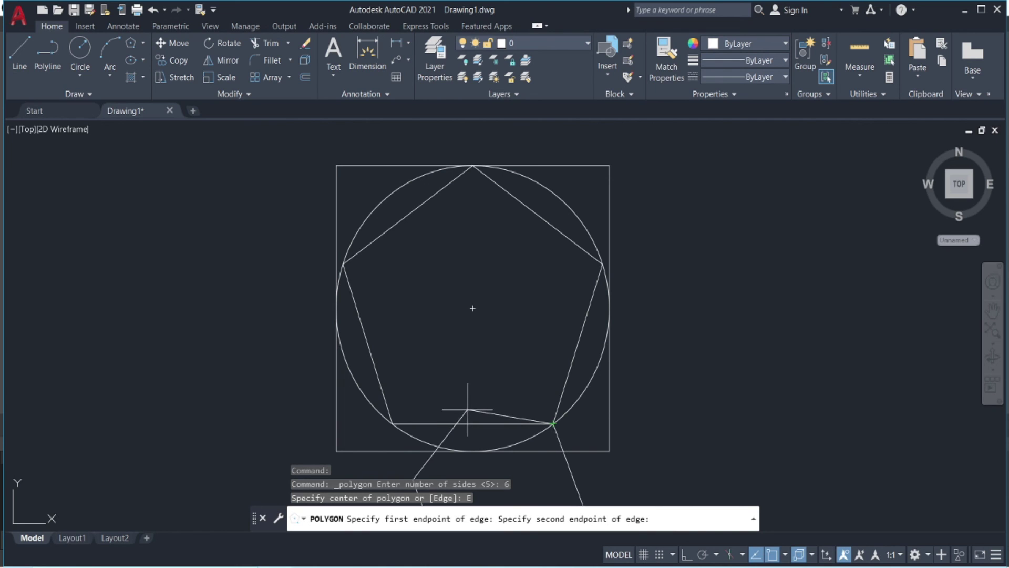
click(393, 423)
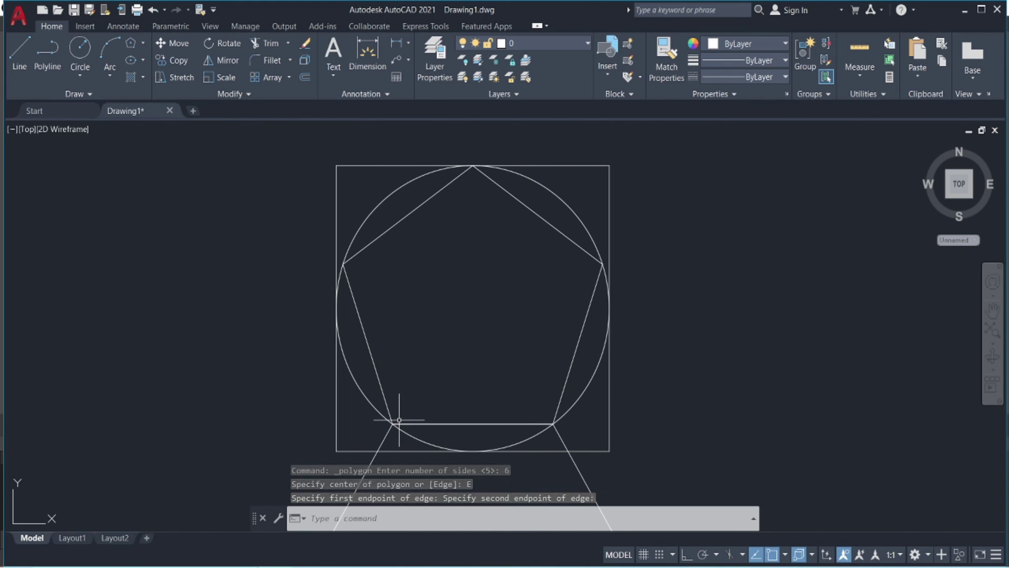
scroll(518, 349, down, 4)
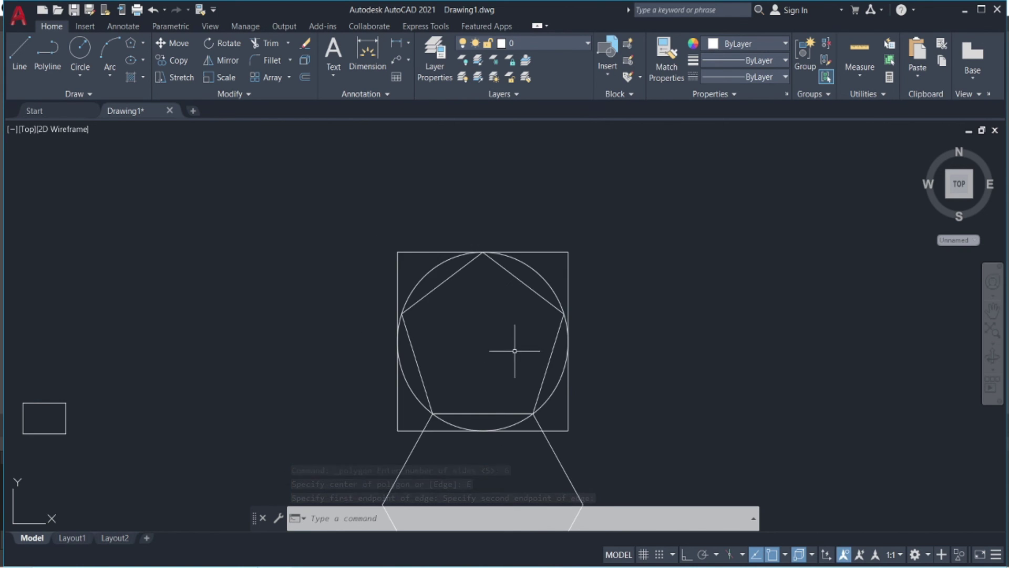
scroll(524, 310, up, 2)
middle_drag(552, 321, 541, 266)
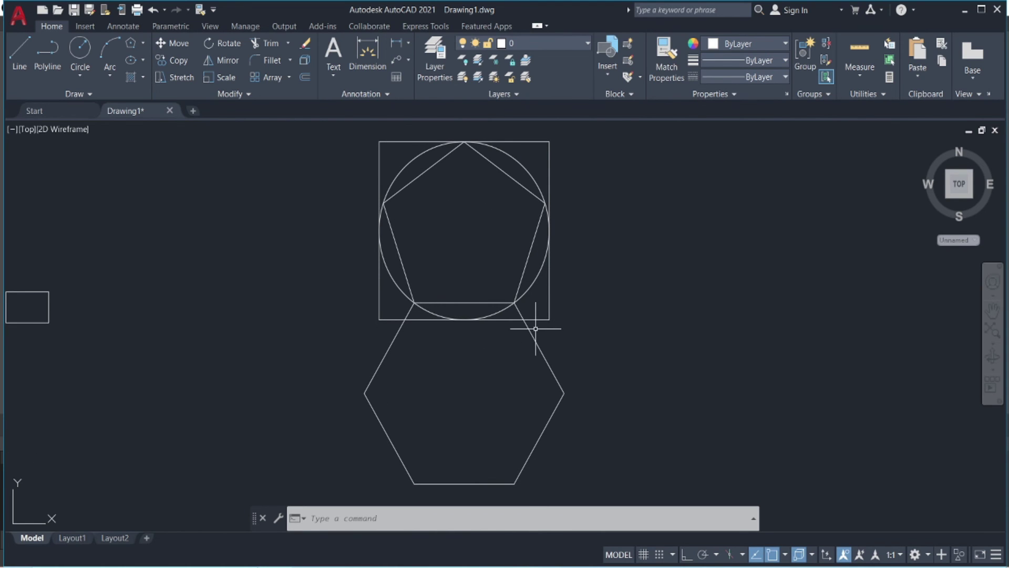